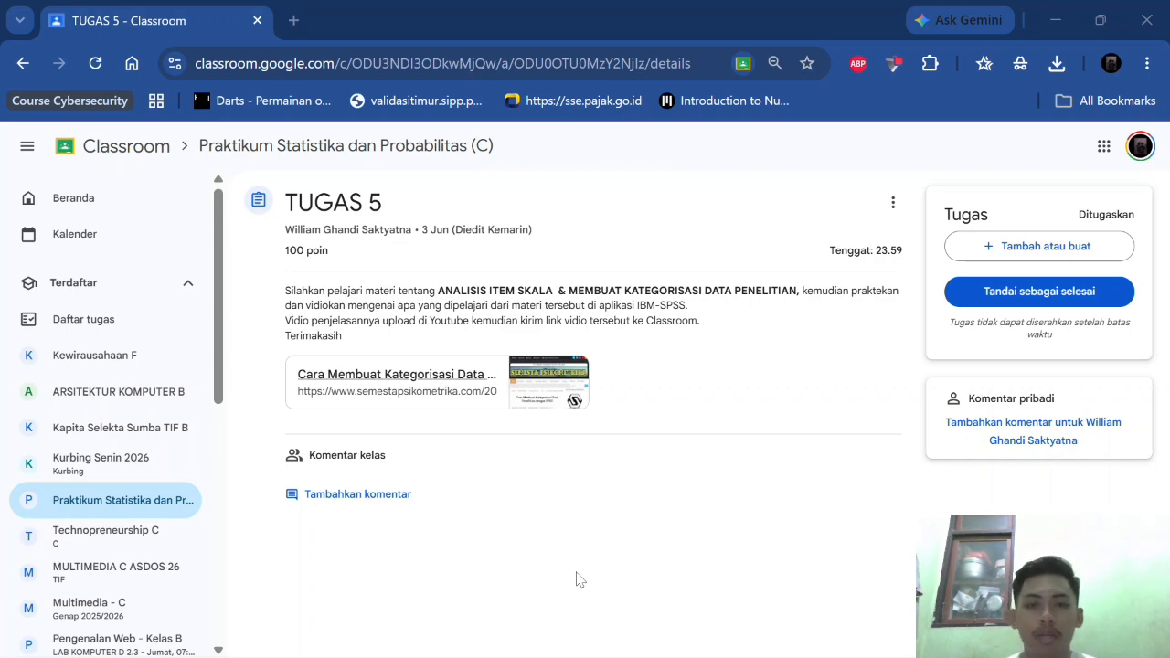
Switch from the Classroom assignment to the IBM SPSS Statistics Data Editor window holding the Untitled2 dataset
{"action": "mouse_move", "coordinate": [585, 655]}
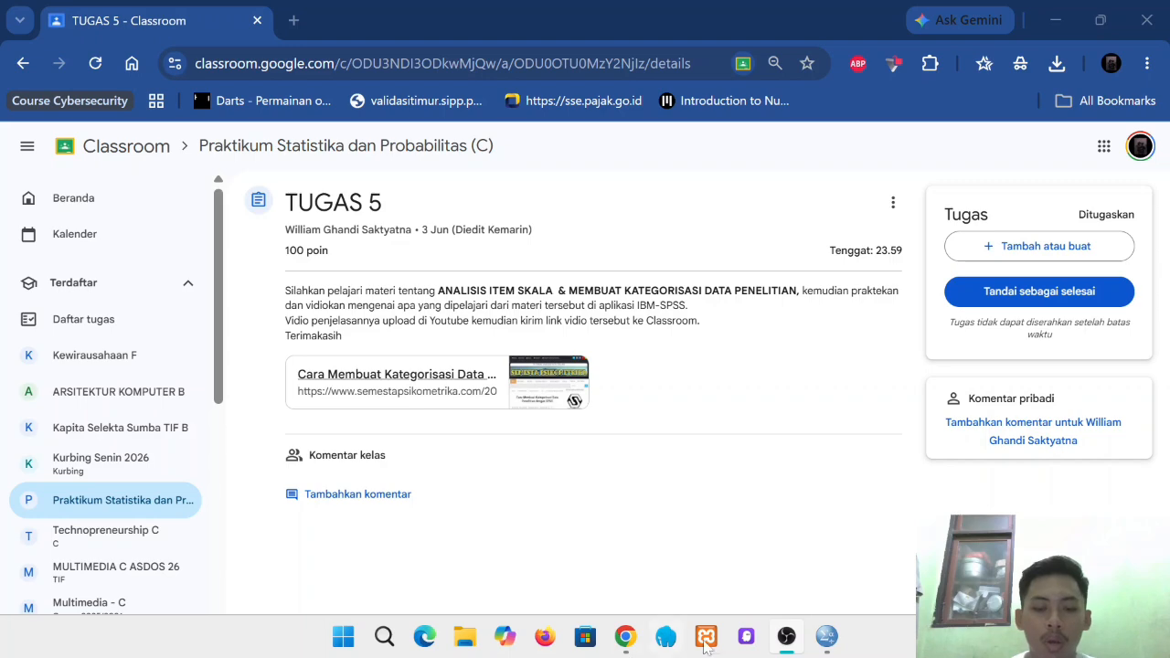
{"action": "mouse_move", "coordinate": [823, 638]}
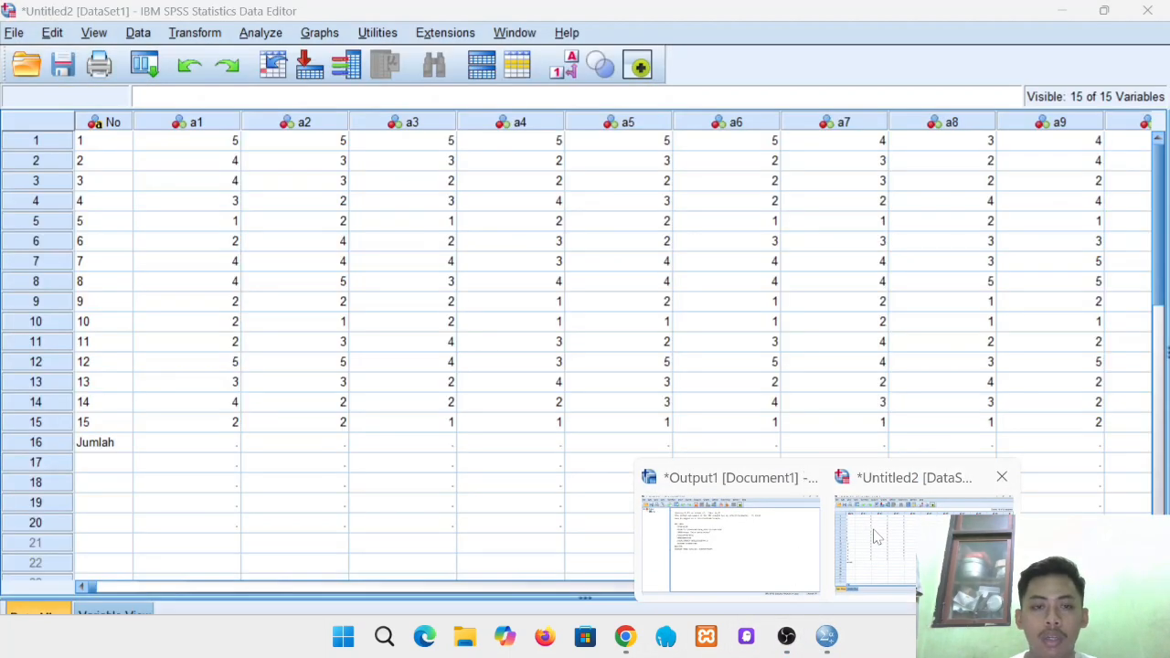
{"action": "left_click", "coordinate": [875, 538]}
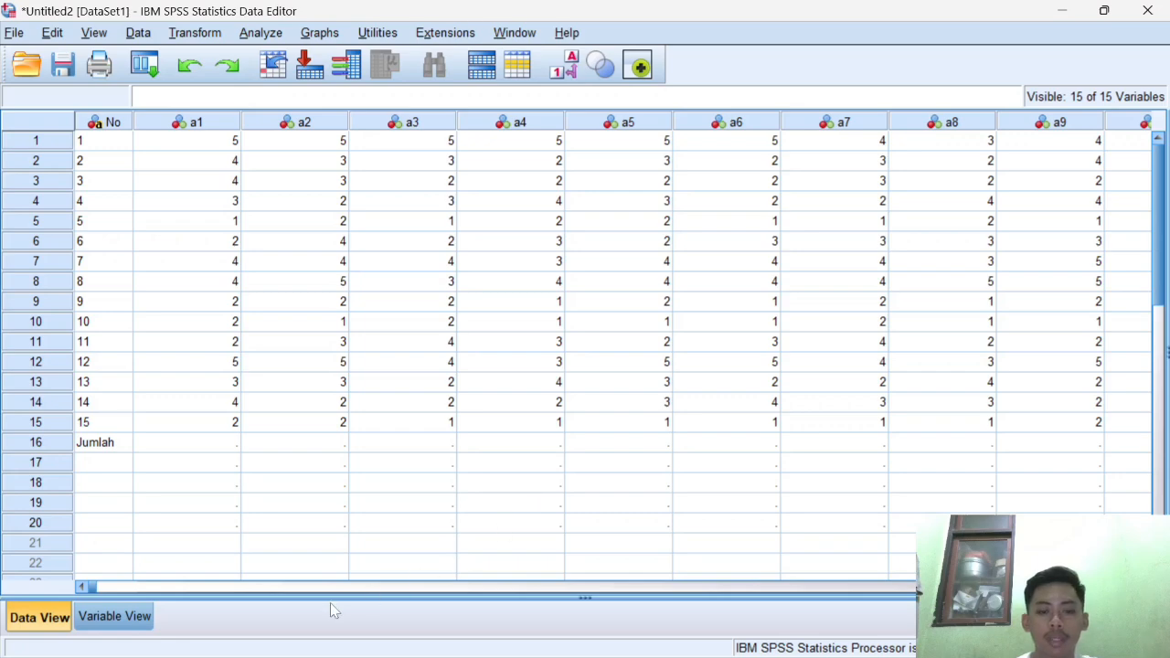
Examine the item scores a1 to a12 and the Total and Kat_asertivitas columns of the dataset
{"action": "left_click_drag", "start_coordinate": [89, 590], "coordinate": [523, 594]}
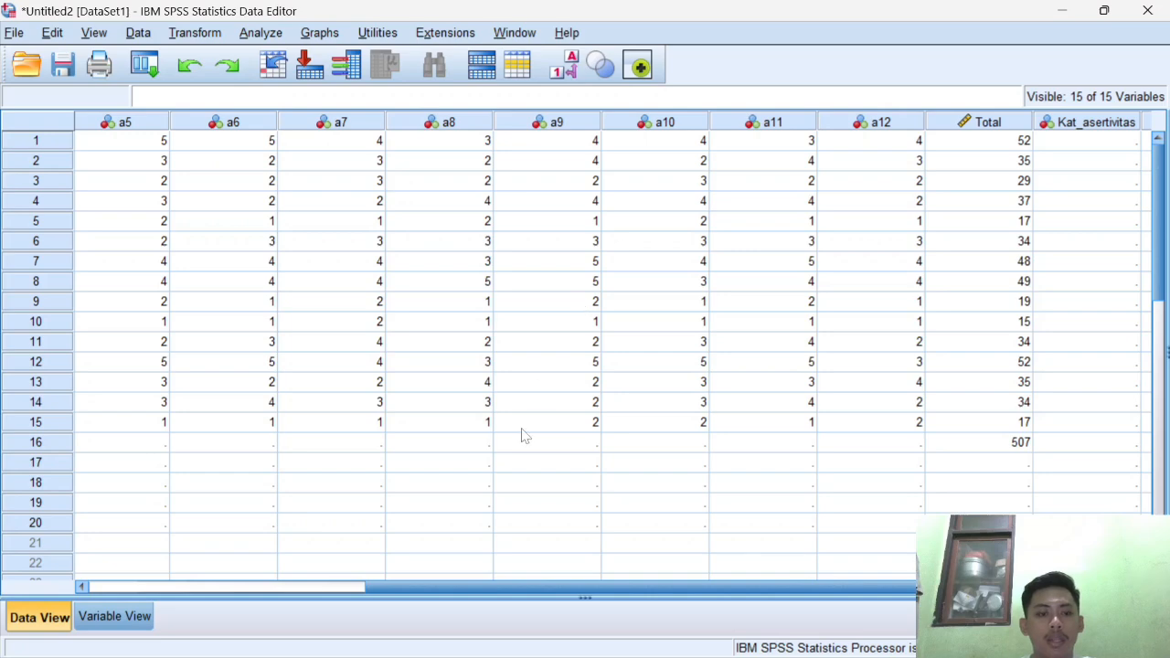
{"action": "left_click_drag", "start_coordinate": [546, 592], "coordinate": [240, 561]}
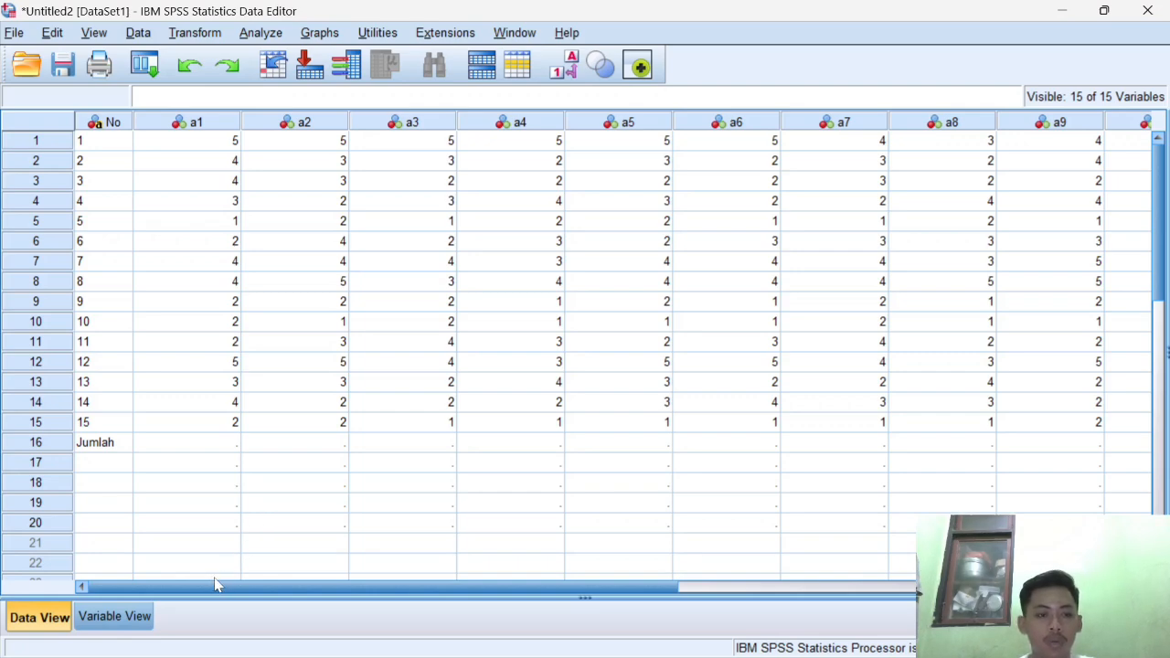
{"action": "left_click_drag", "start_coordinate": [206, 585], "coordinate": [575, 601]}
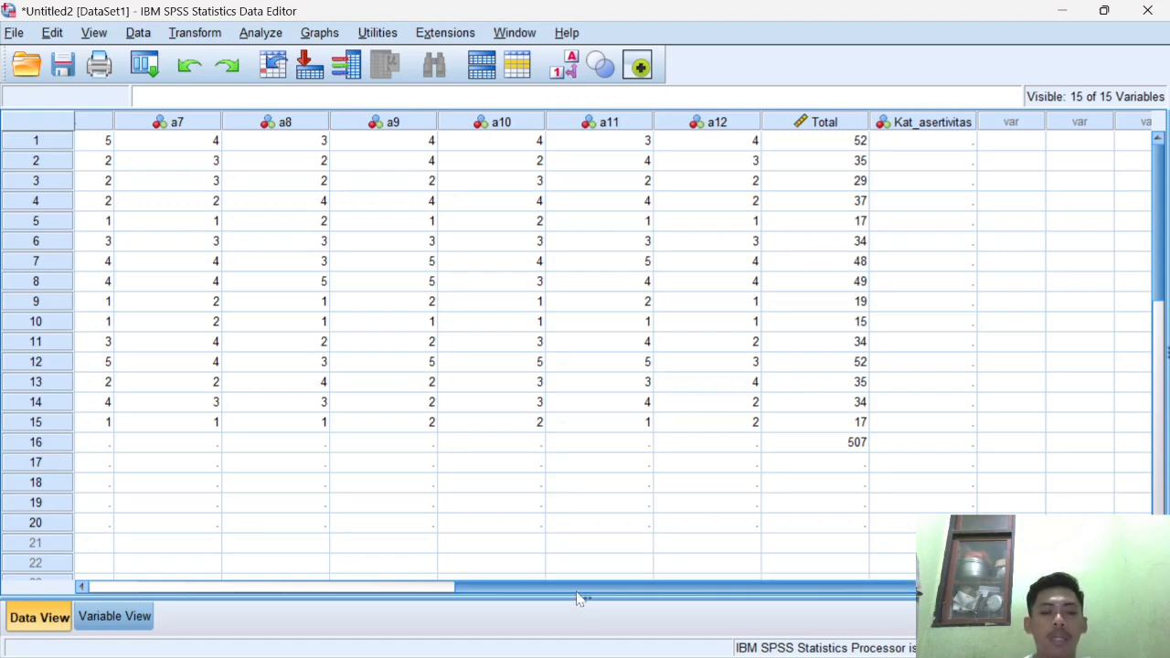
{"action": "mouse_move", "coordinate": [578, 598]}
{"action": "left_mouse_down"}
{"action": "mouse_move", "coordinate": [496, 594]}
{"action": "mouse_move", "coordinate": [583, 601]}
{"action": "left_mouse_up"}
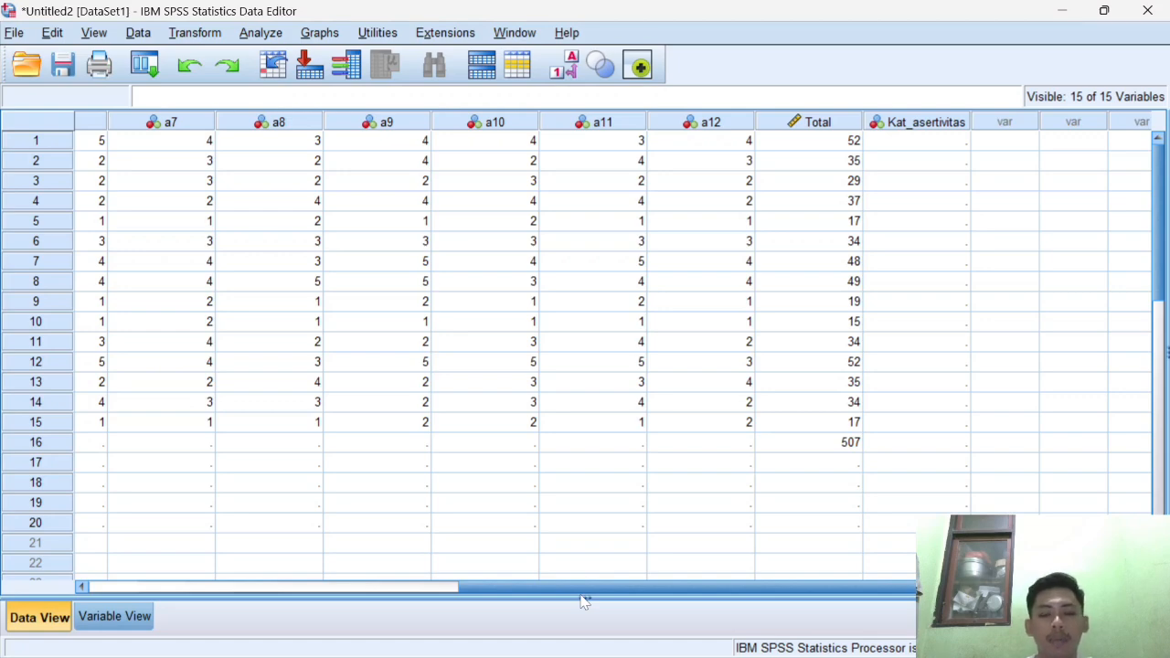
{"action": "left_click_drag", "start_coordinate": [591, 592], "coordinate": [573, 592]}
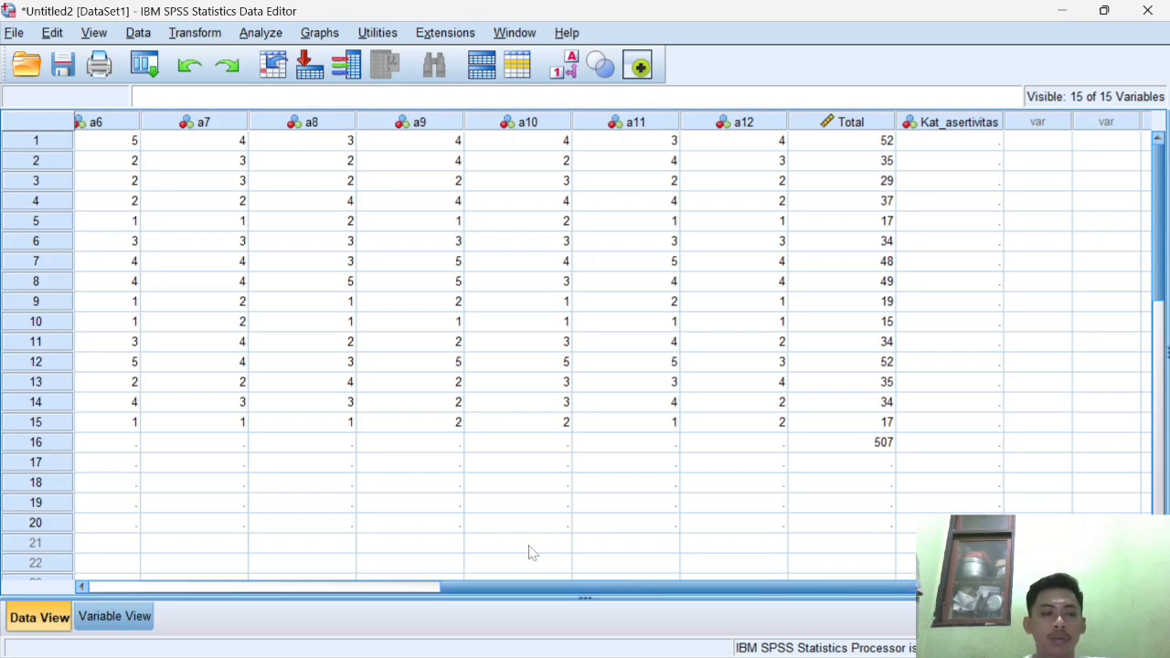
{"action": "left_click_drag", "start_coordinate": [591, 583], "coordinate": [342, 554]}
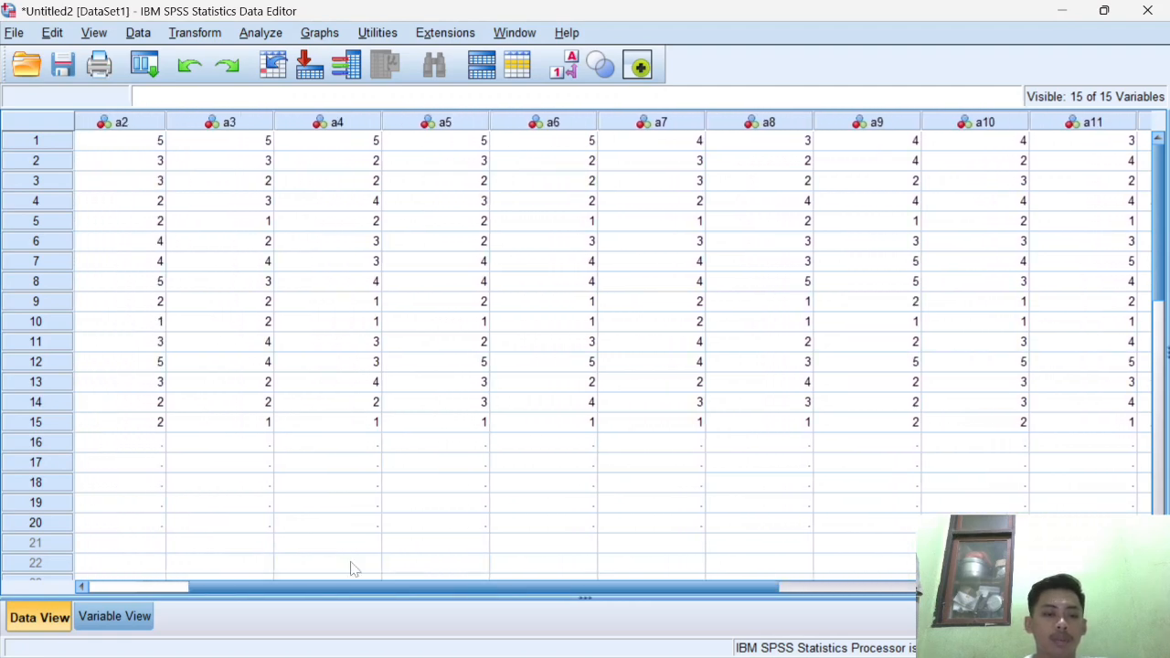
{"action": "left_click_drag", "start_coordinate": [420, 590], "coordinate": [253, 557]}
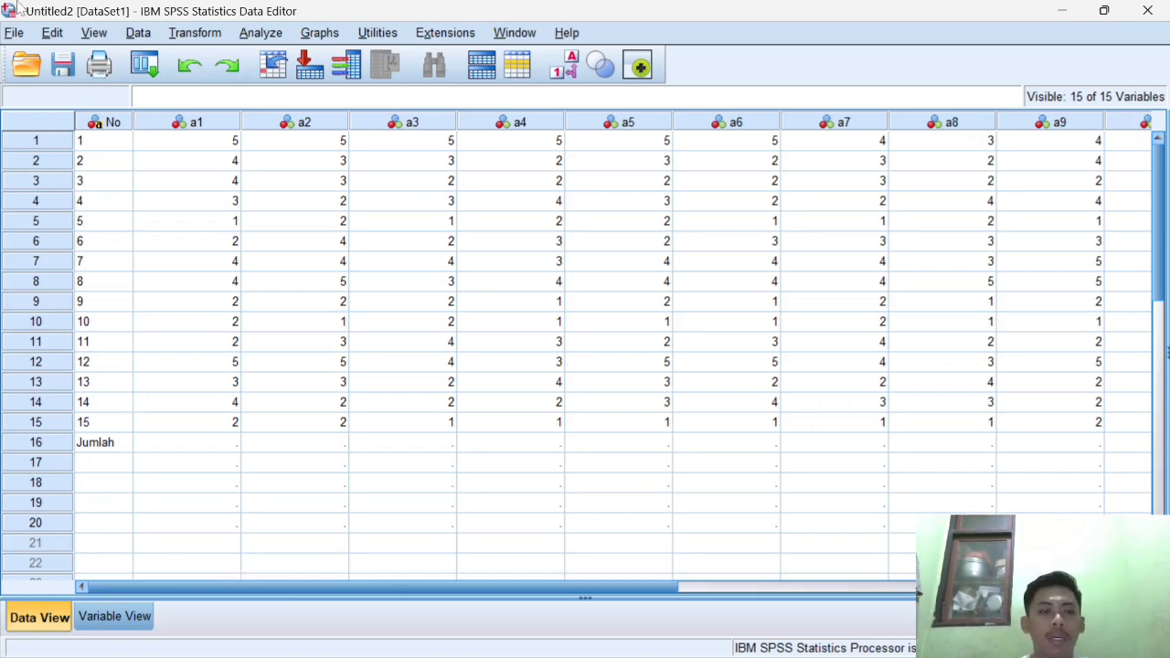
Start Recode into Different Variables and add Total as the input variable
{"action": "left_click", "coordinate": [190, 33]}
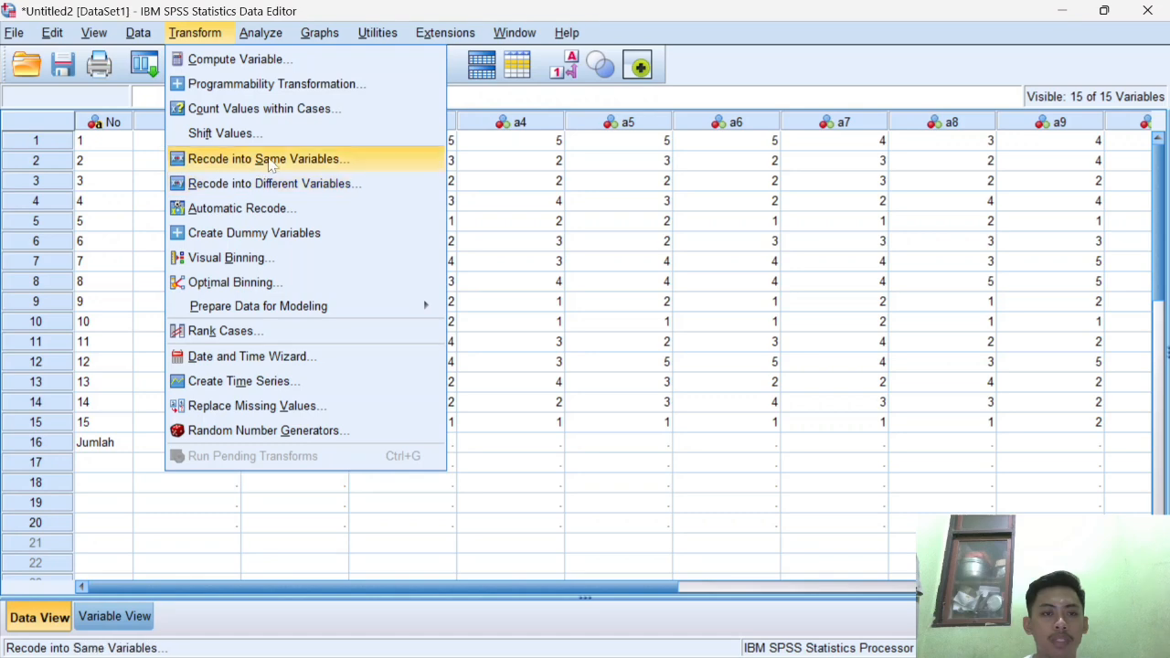
{"action": "left_click", "coordinate": [302, 185]}
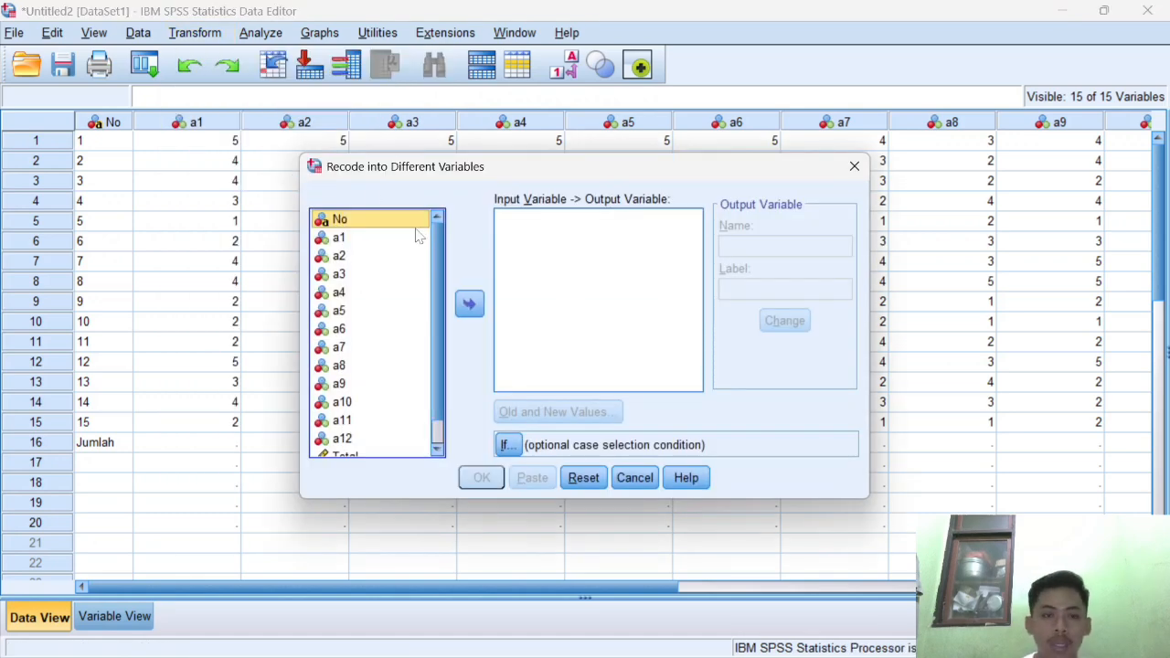
{"action": "scroll", "coordinate": [437, 283], "scroll_direction": "down", "scroll_amount": 2}
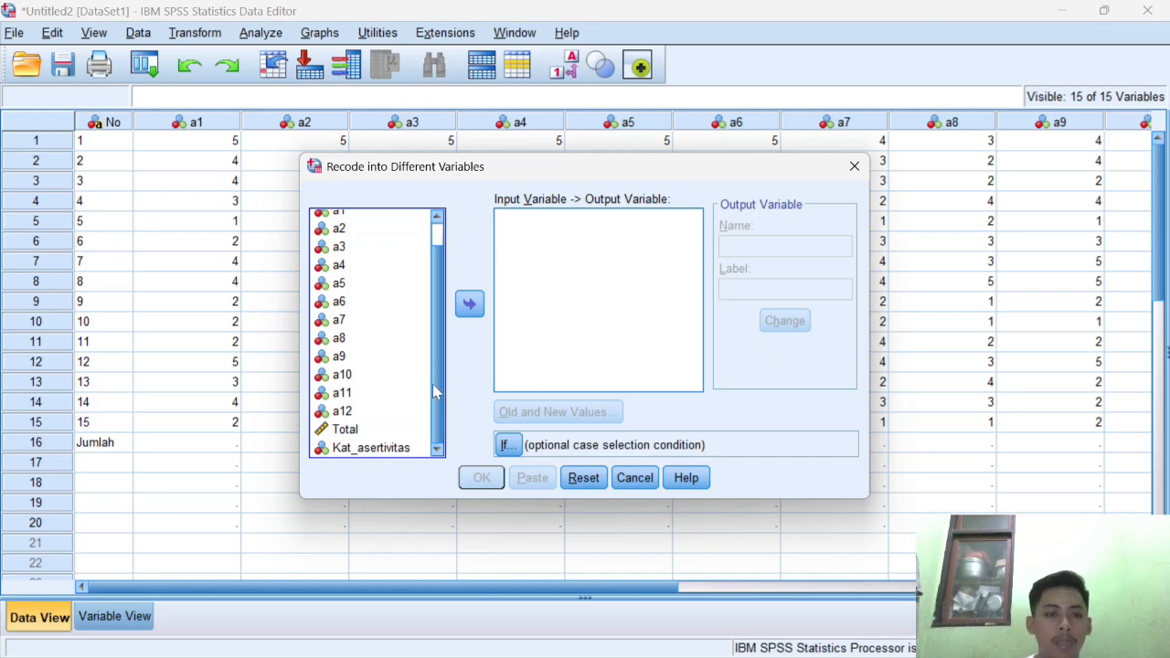
{"action": "left_click", "coordinate": [358, 430]}
{"action": "left_click", "coordinate": [469, 304]}
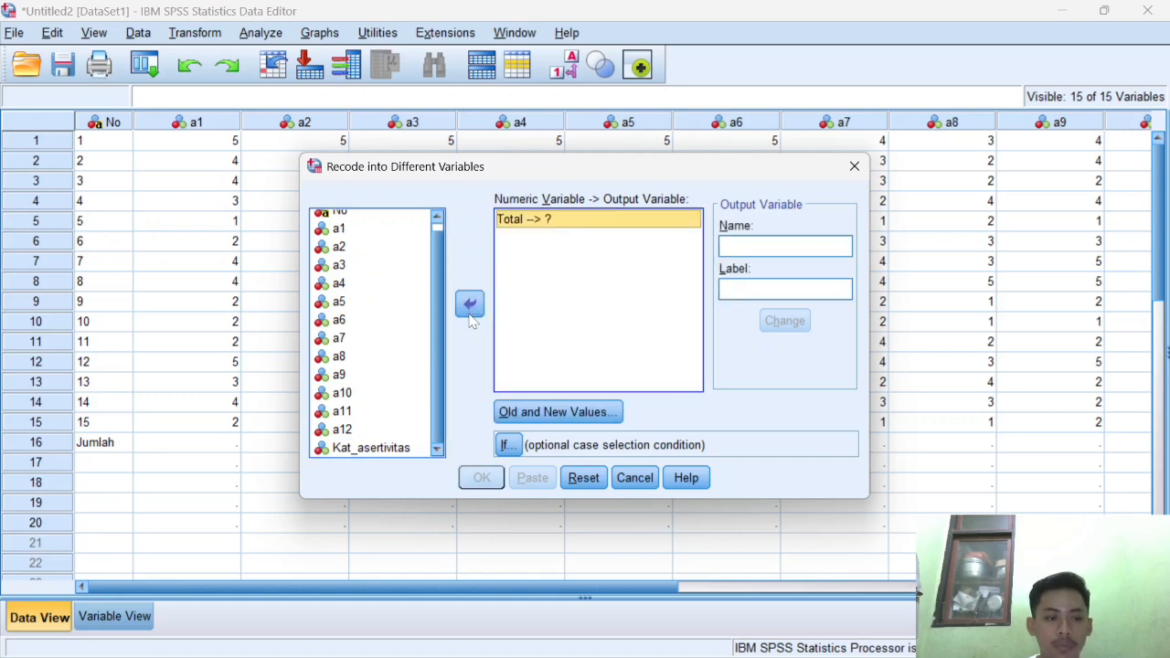
Assign kat_asertivitas as the output variable for Total, dismiss the notice, and clear the output name entry
{"action": "left_click", "coordinate": [743, 249]}
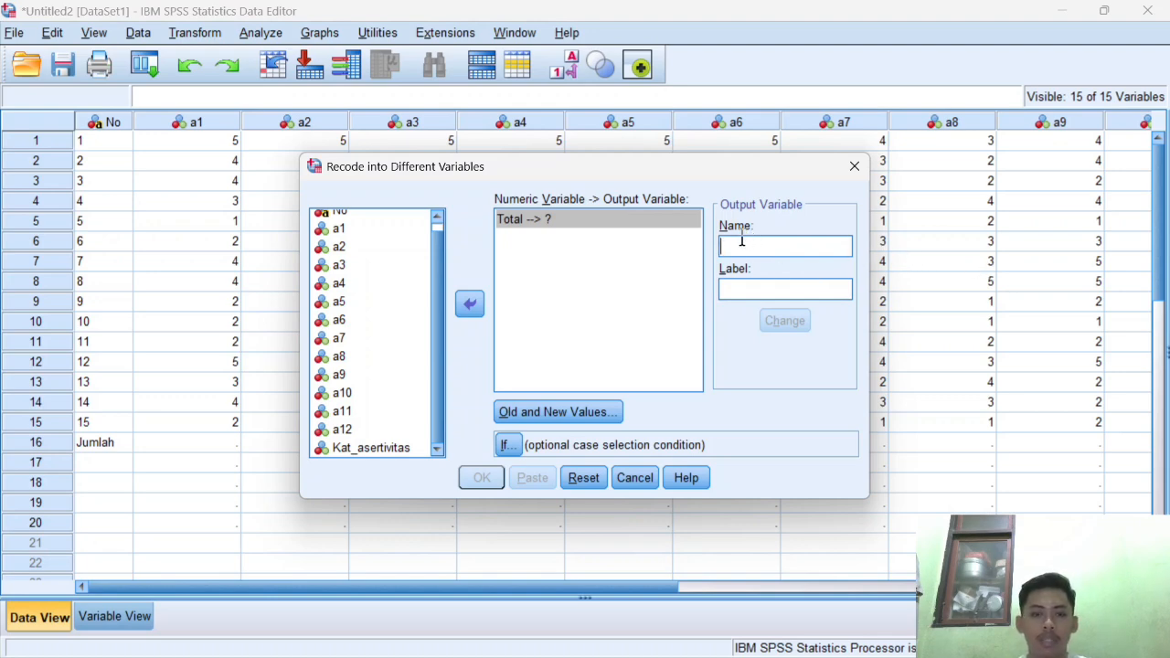
{"action": "type", "text": "kat_"}
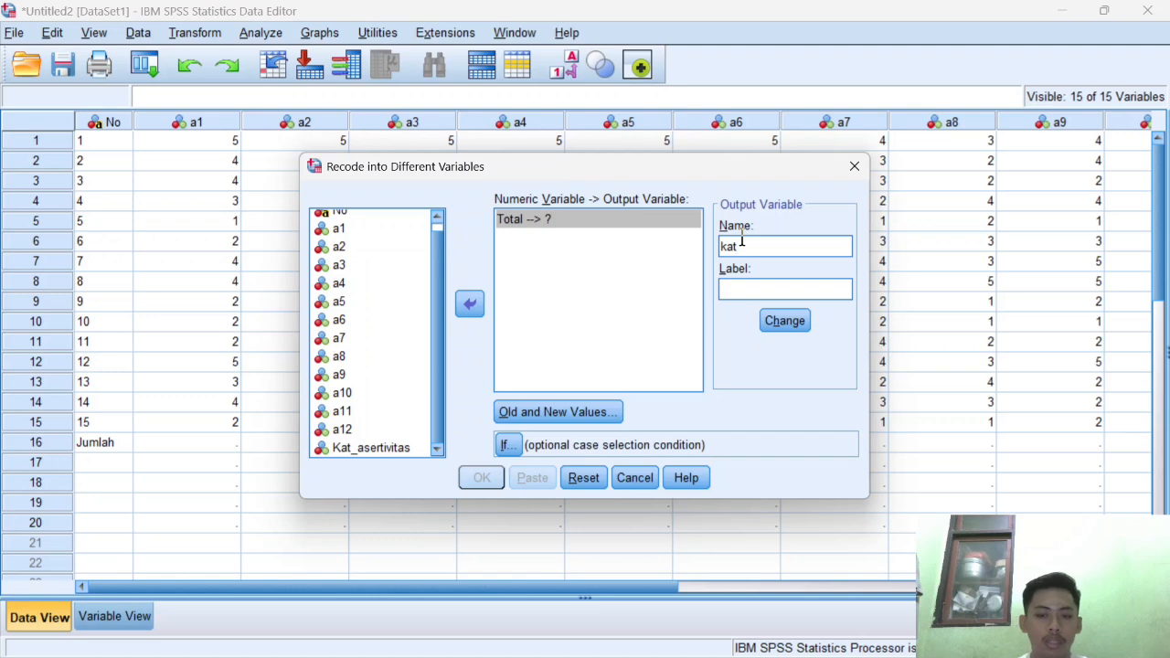
{"action": "type", "text": "aser"}
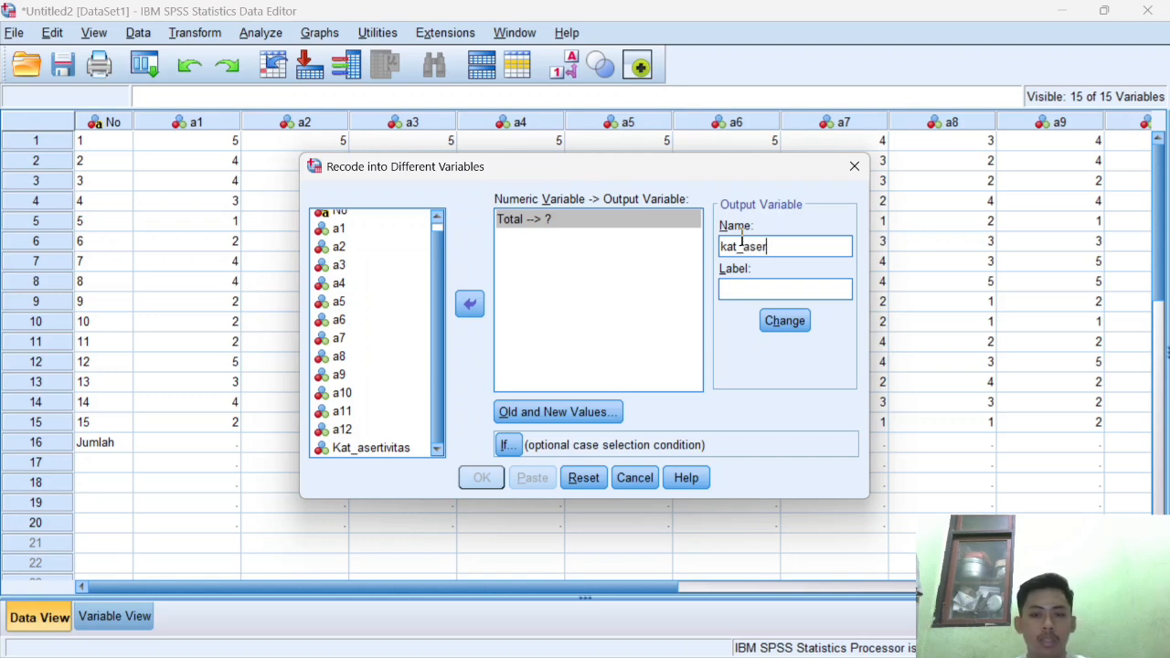
{"action": "type", "text": "tivitas"}
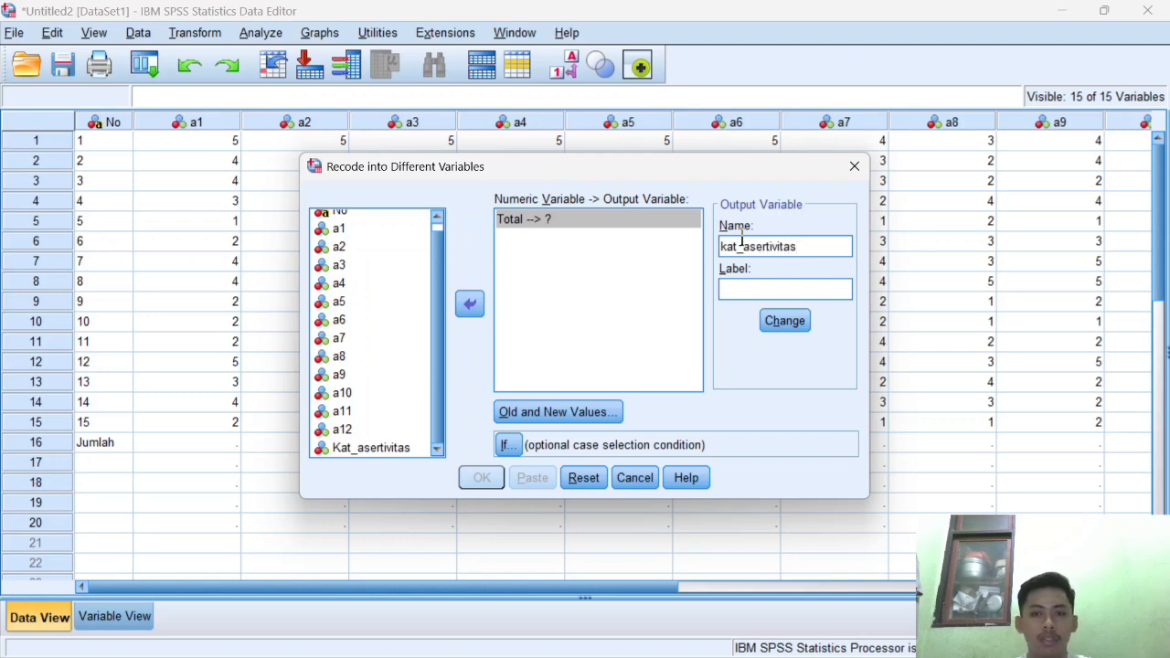
{"action": "left_click", "coordinate": [777, 322]}
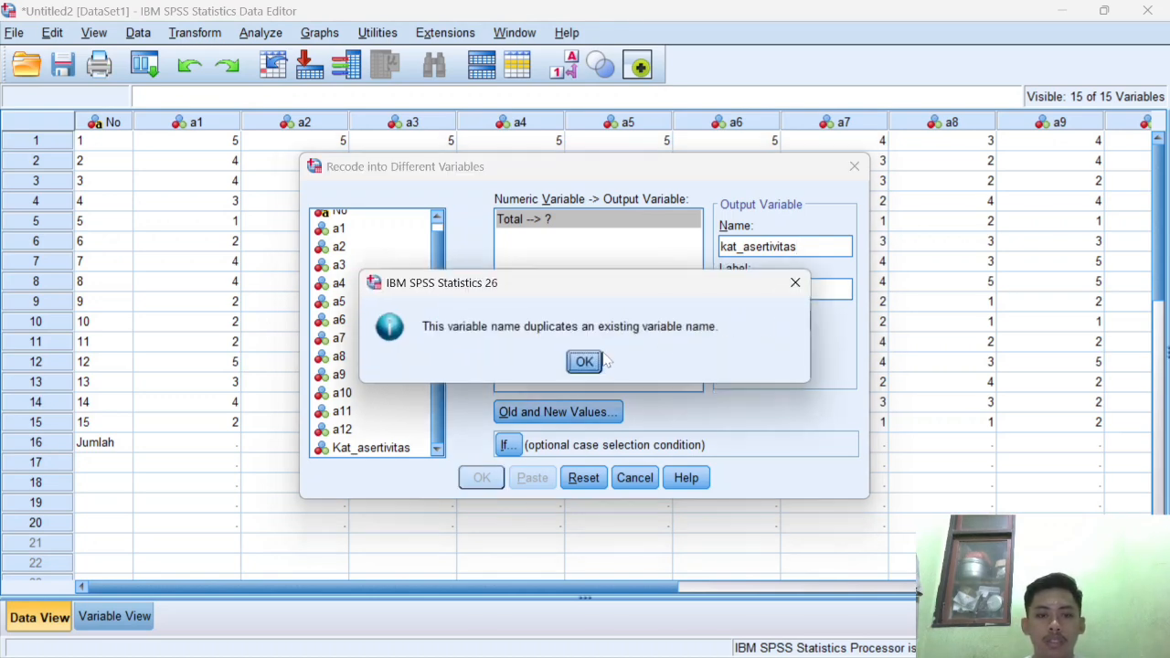
{"action": "left_click", "coordinate": [593, 361]}
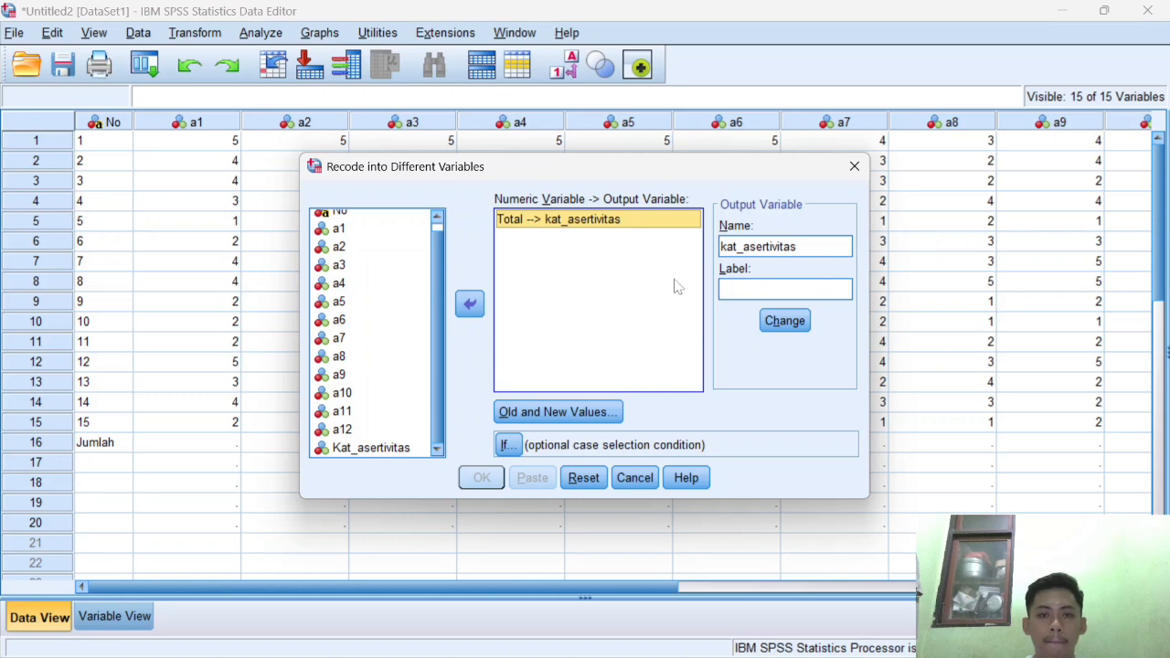
{"action": "double_click", "coordinate": [807, 248]}
{"action": "key", "text": "BackSpace"}
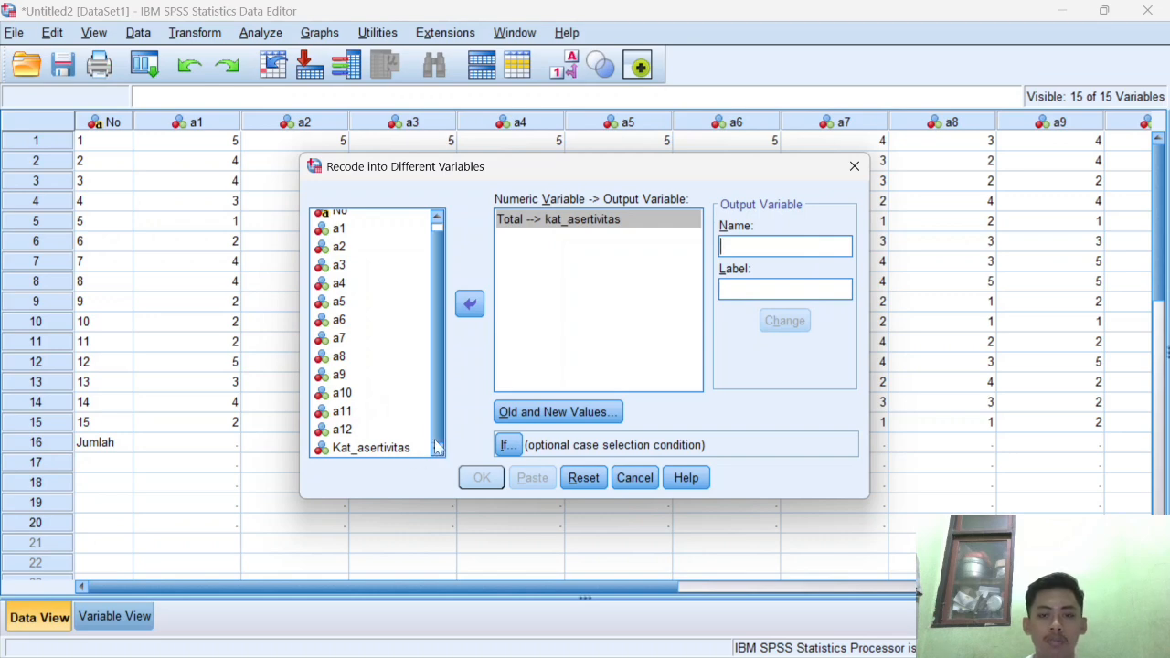
Add a recode rule in Old and New Values mapping the lowest through 27,5 to new value 1
{"action": "left_click", "coordinate": [589, 422]}
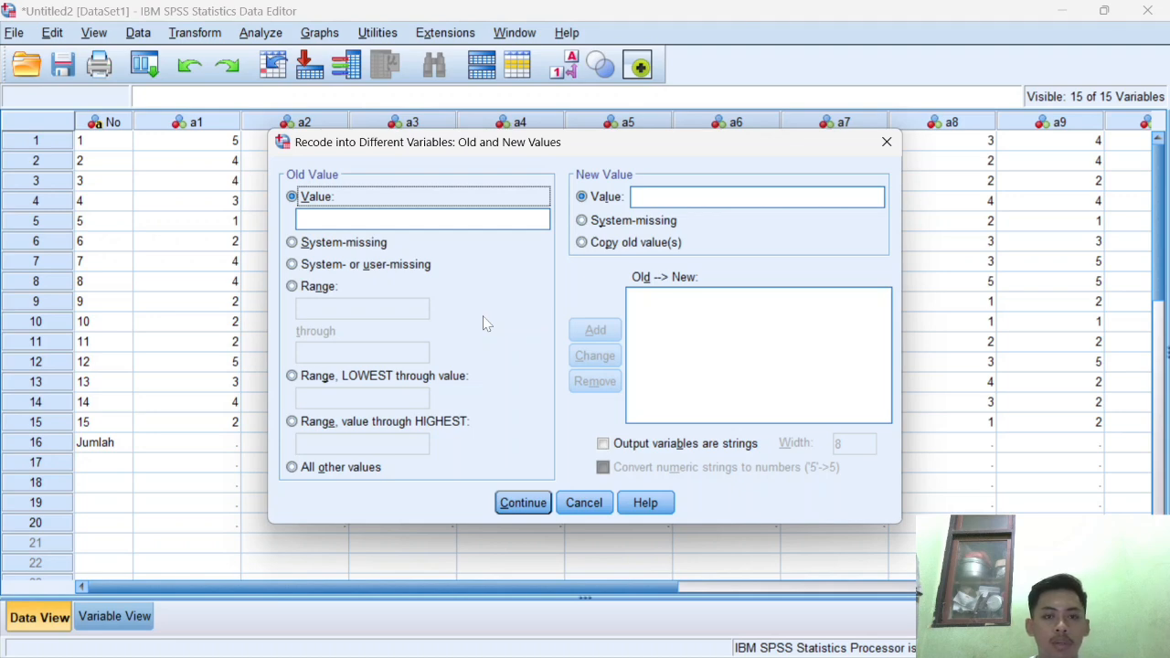
{"action": "left_click", "coordinate": [448, 220]}
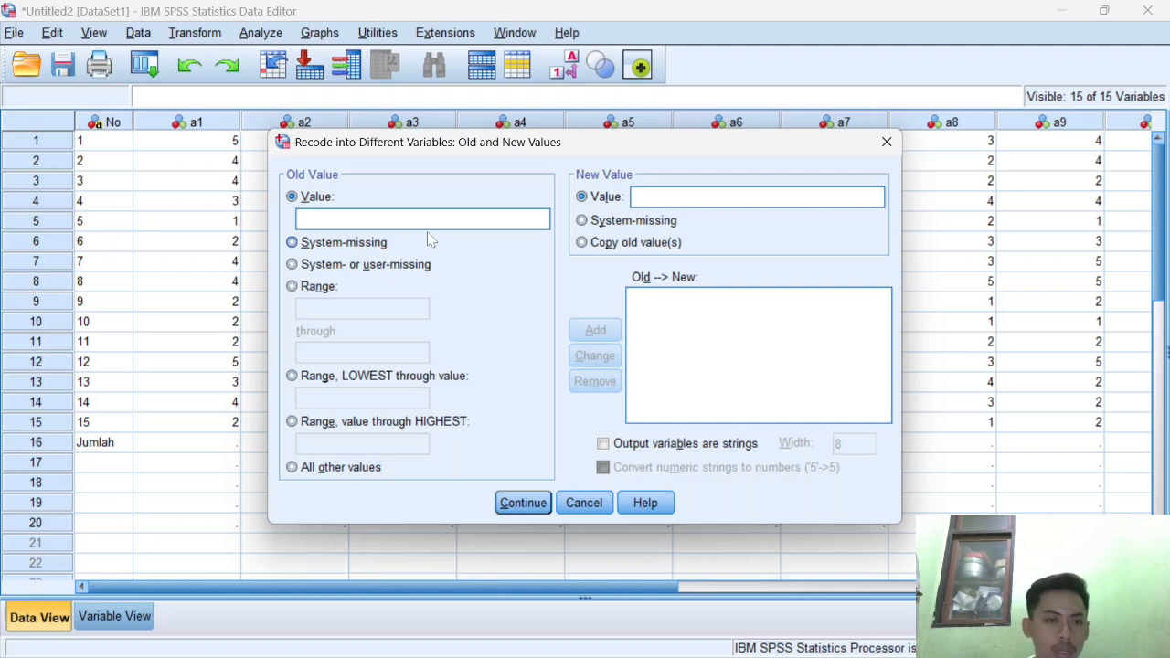
{"action": "mouse_move", "coordinate": [793, 647]}
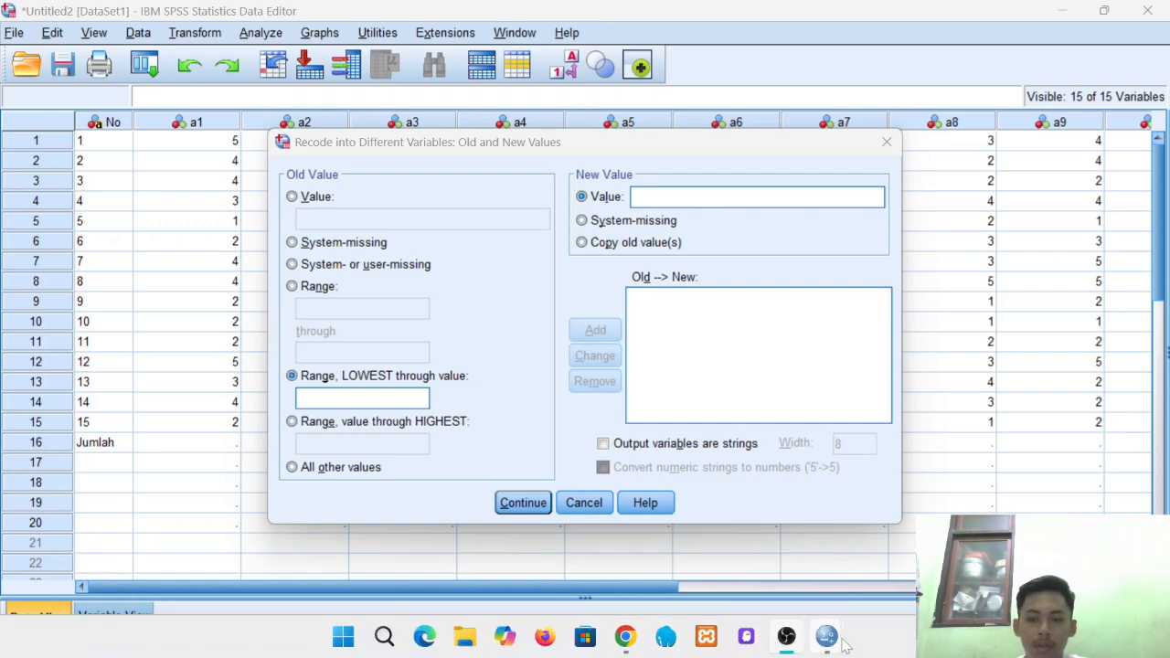
{"action": "mouse_move", "coordinate": [826, 635]}
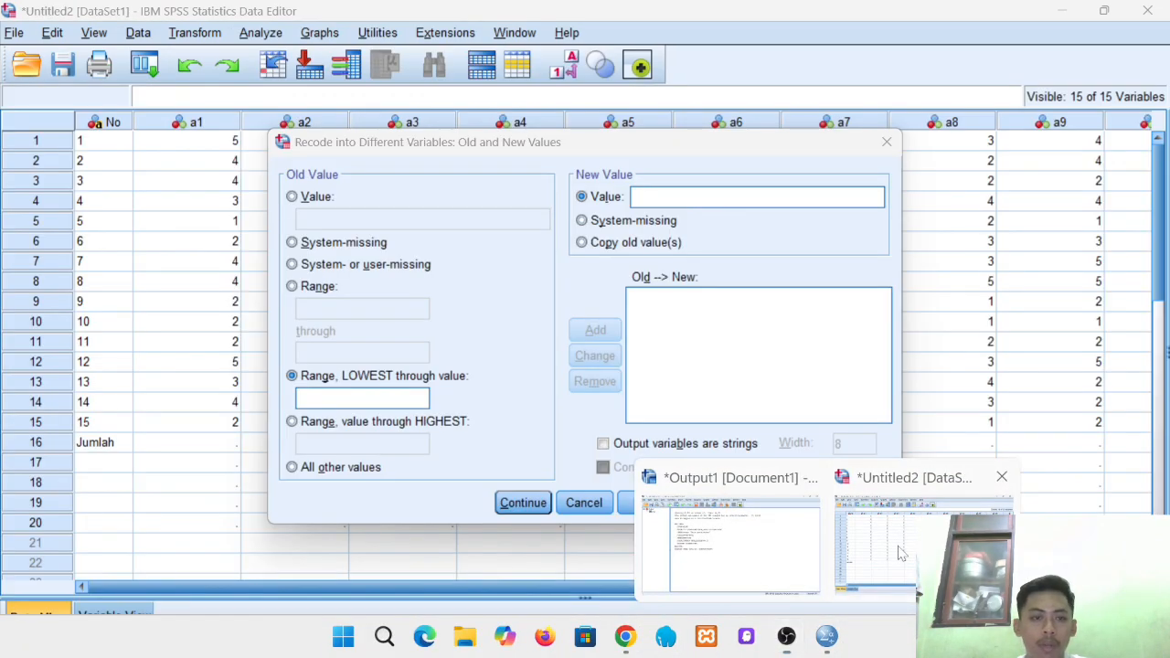
{"action": "left_click", "coordinate": [901, 553]}
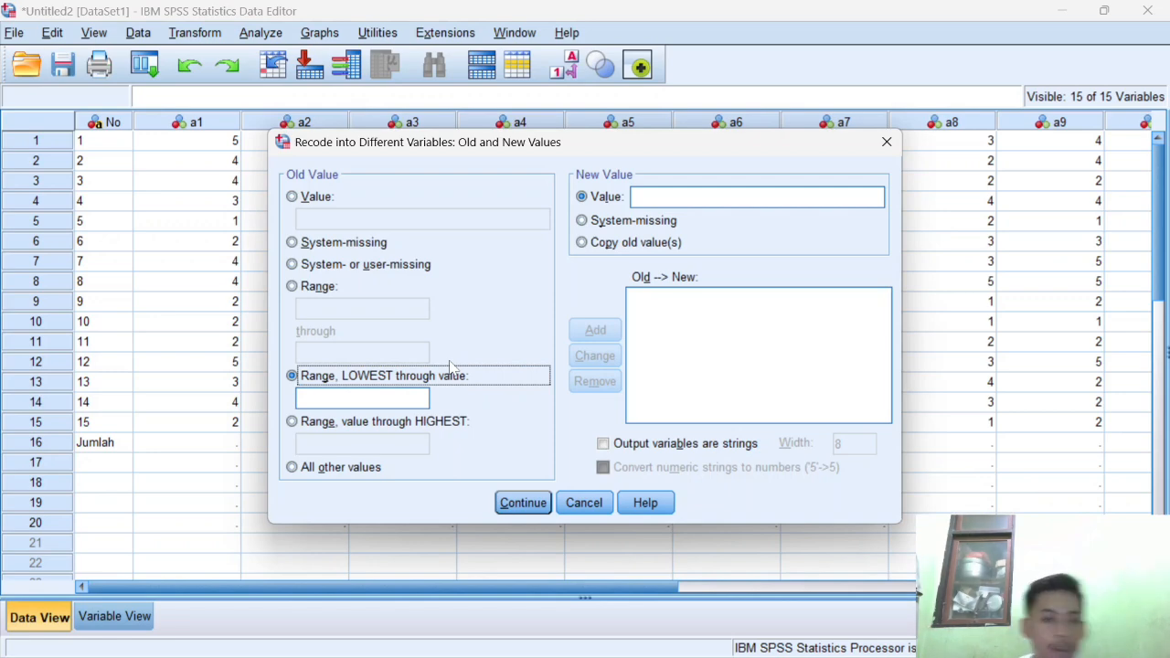
{"action": "left_click", "coordinate": [381, 397]}
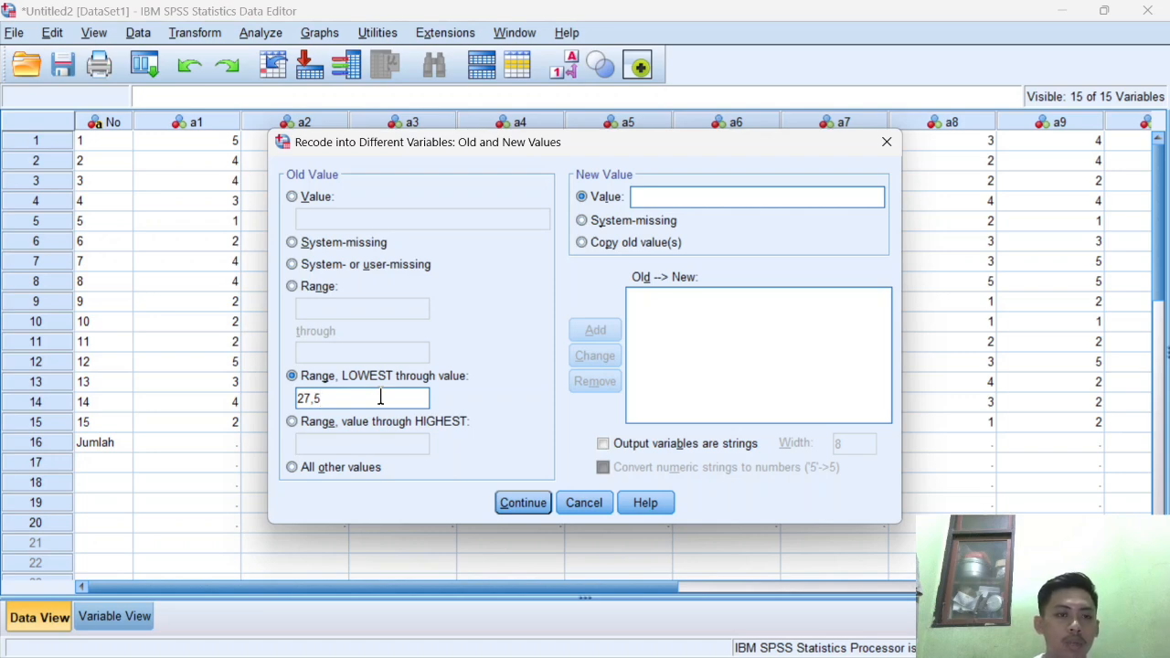
{"action": "mouse_move", "coordinate": [592, 642]}
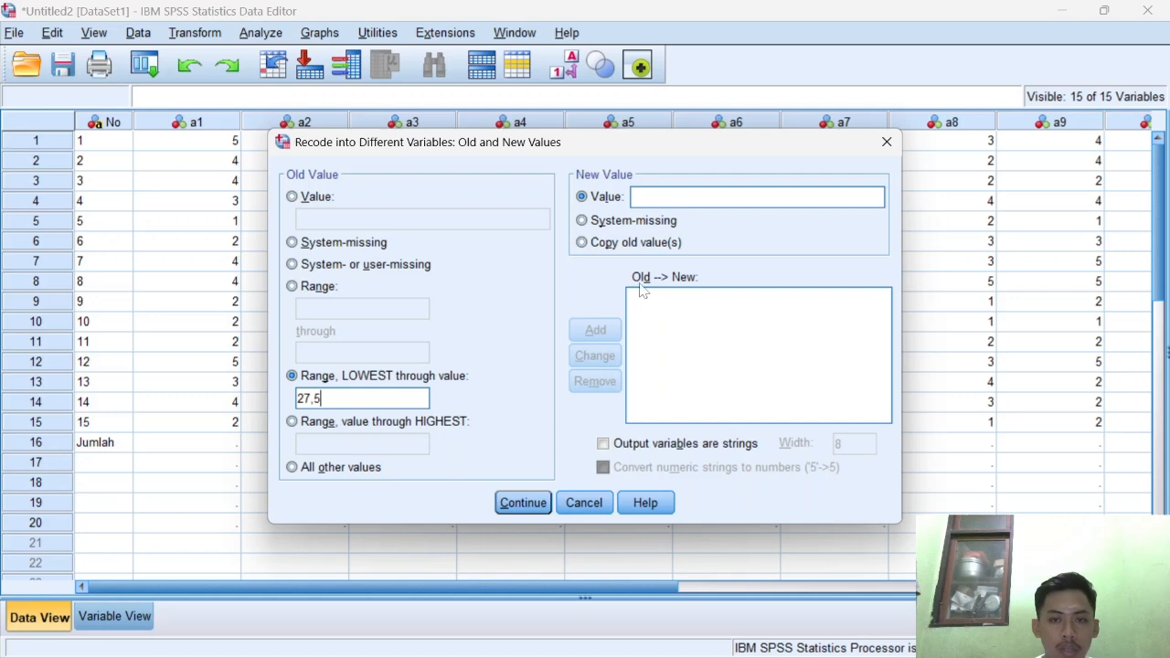
{"action": "left_click", "coordinate": [667, 199]}
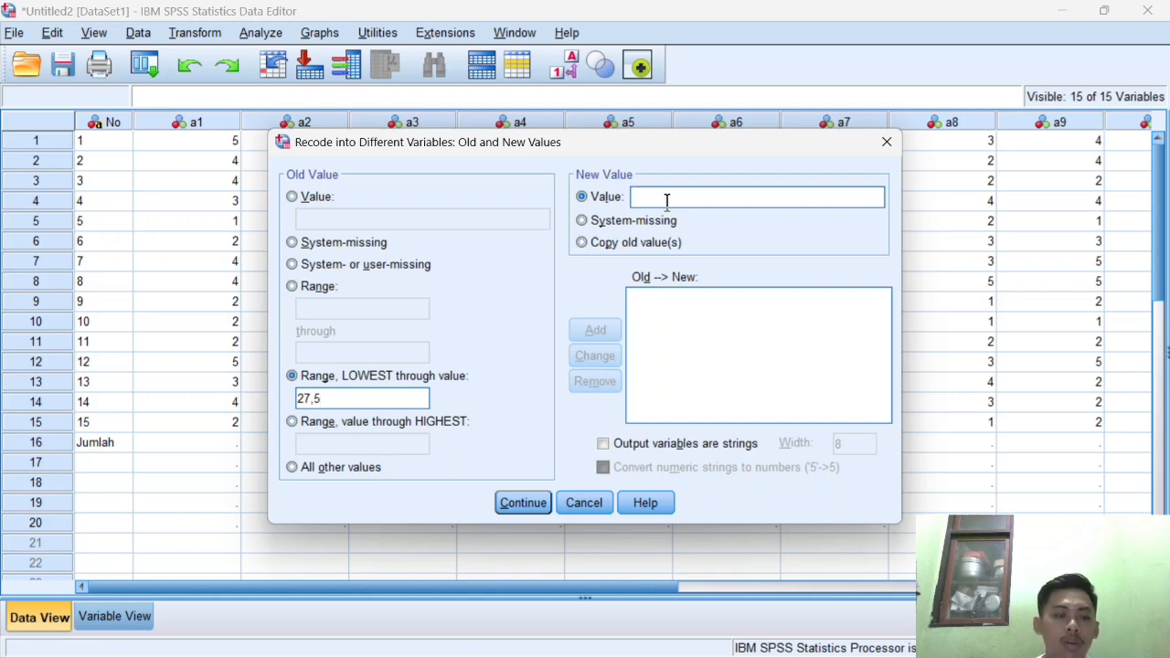
{"action": "type", "text": "1"}
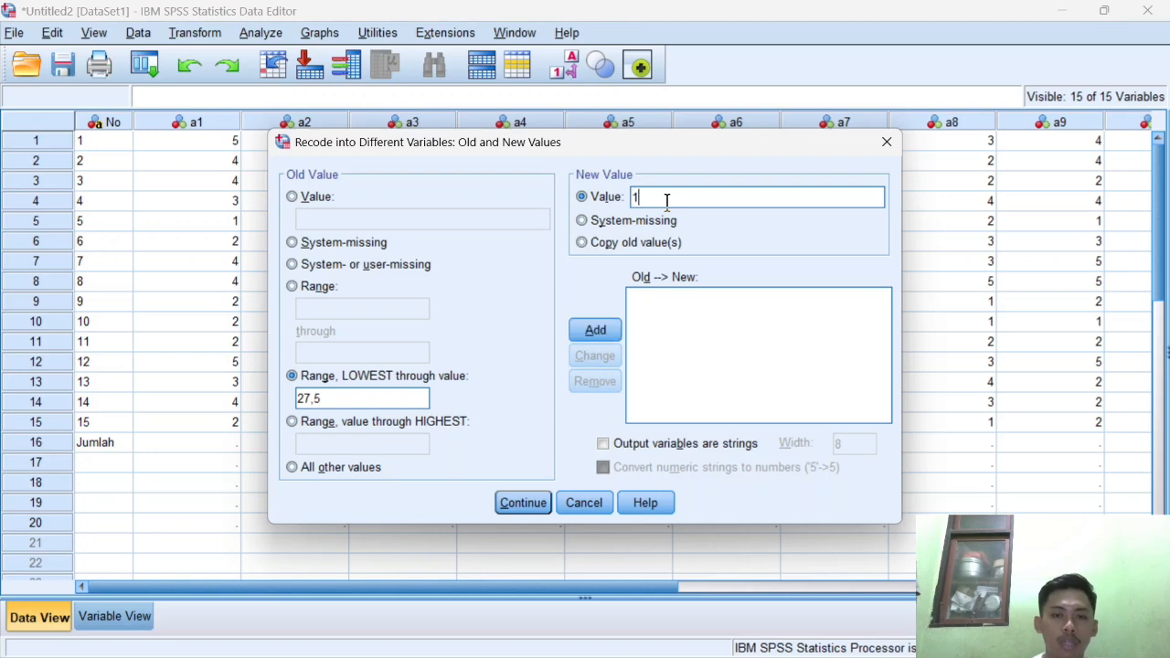
{"action": "left_click", "coordinate": [601, 326]}
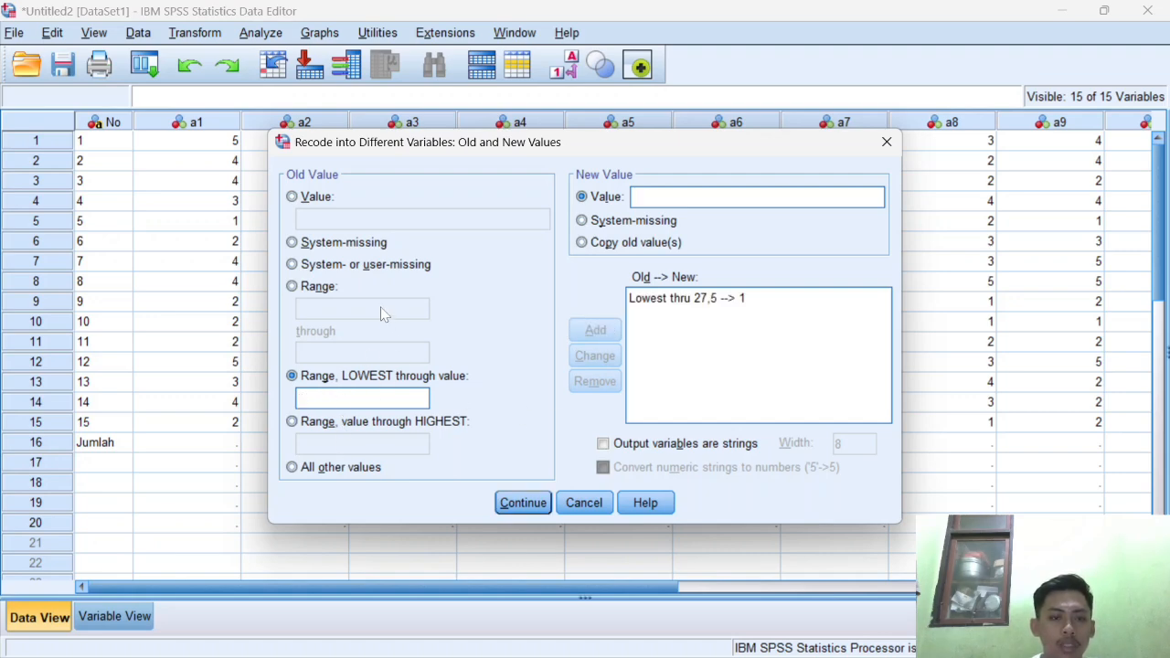
{"action": "left_click", "coordinate": [299, 288]}
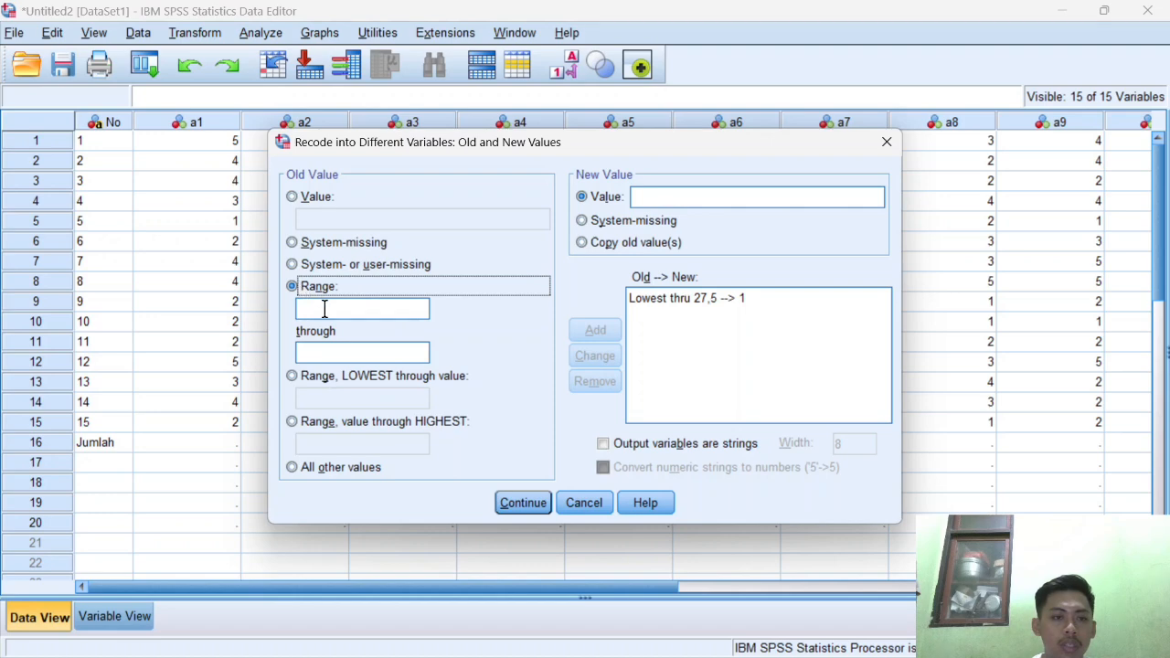
{"action": "left_click", "coordinate": [325, 309]}
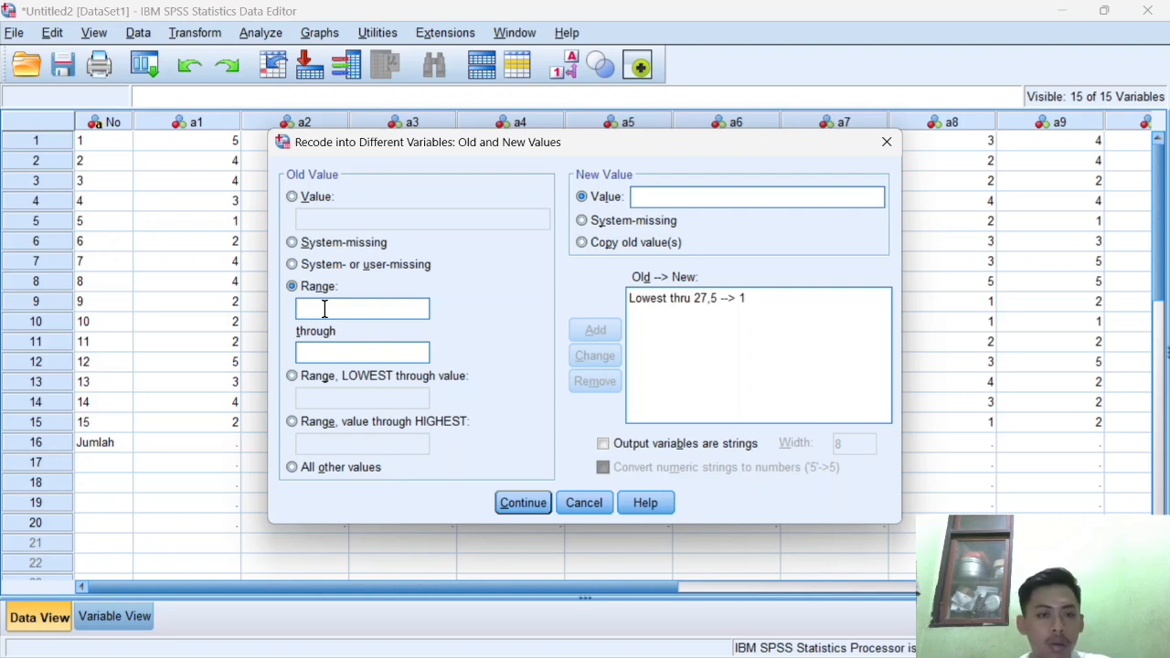
{"action": "type", "text": "28"}
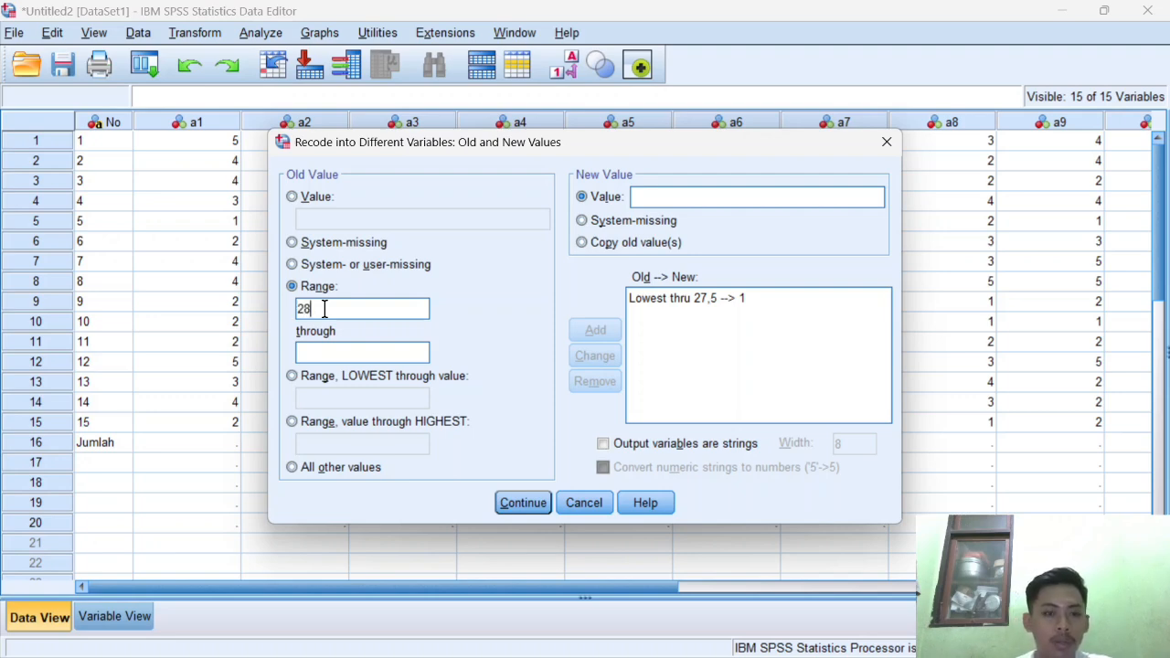
{"action": "left_click", "coordinate": [335, 349]}
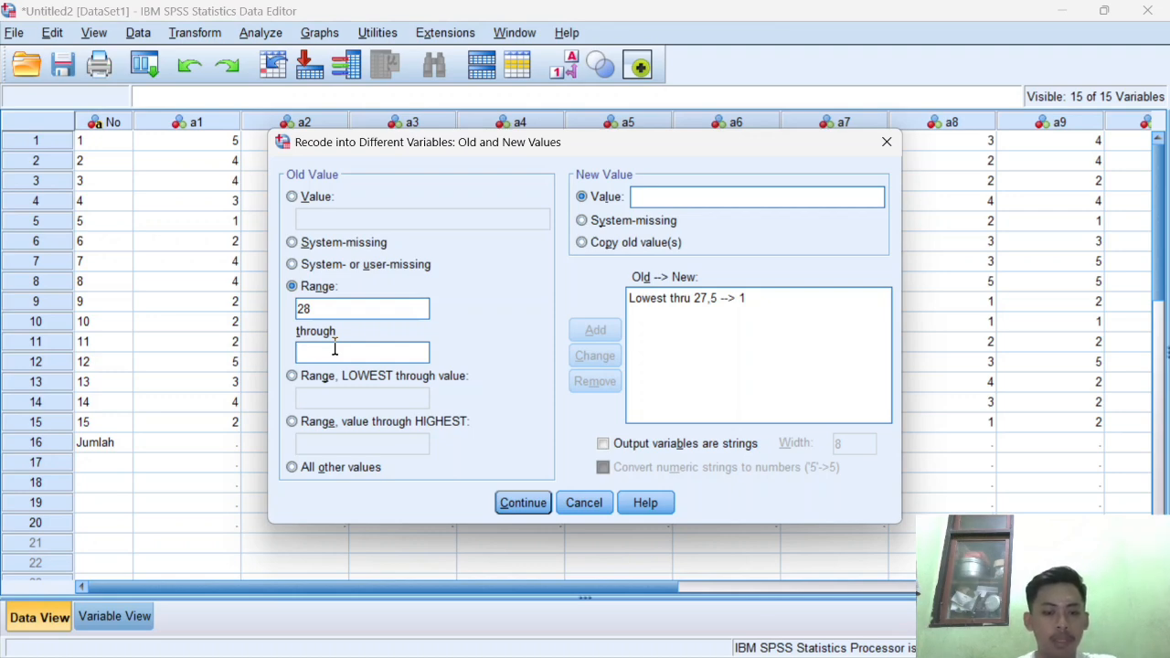
{"action": "type", "text": "43"}
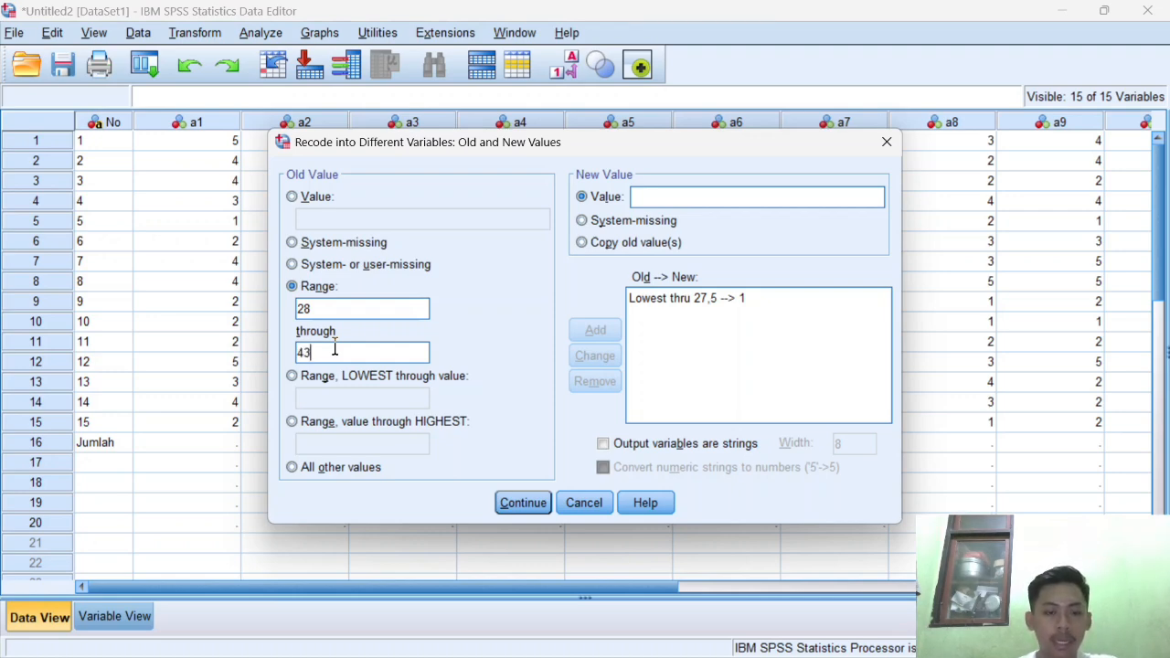
{"action": "type", "text": ",5"}
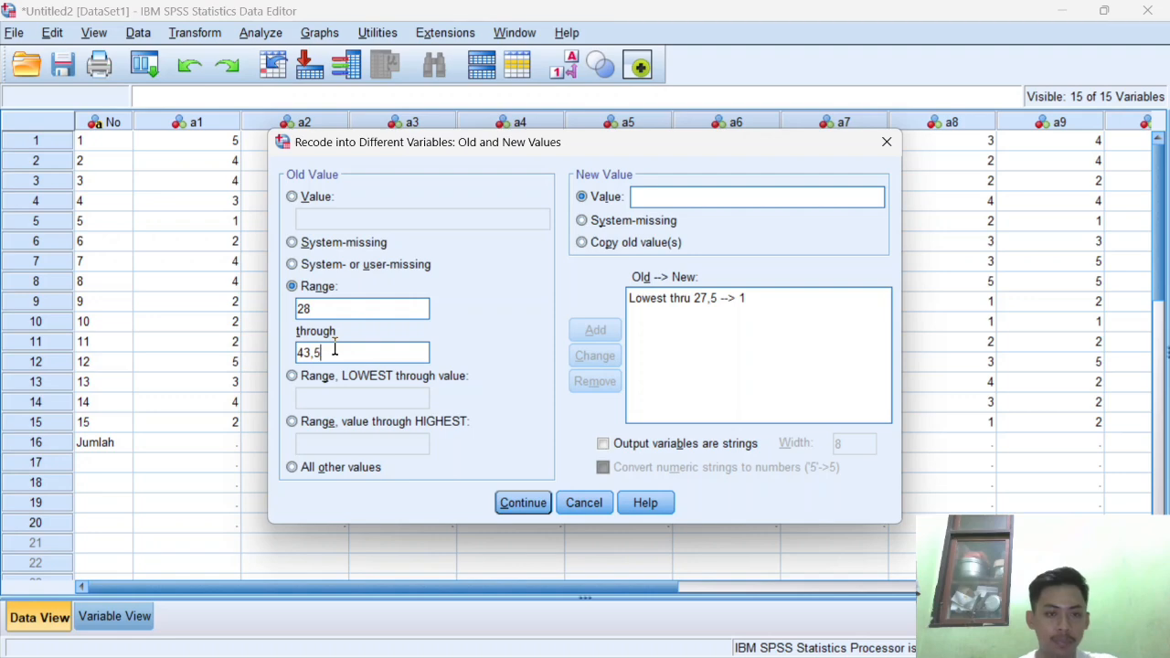
{"action": "double_click", "coordinate": [335, 352]}
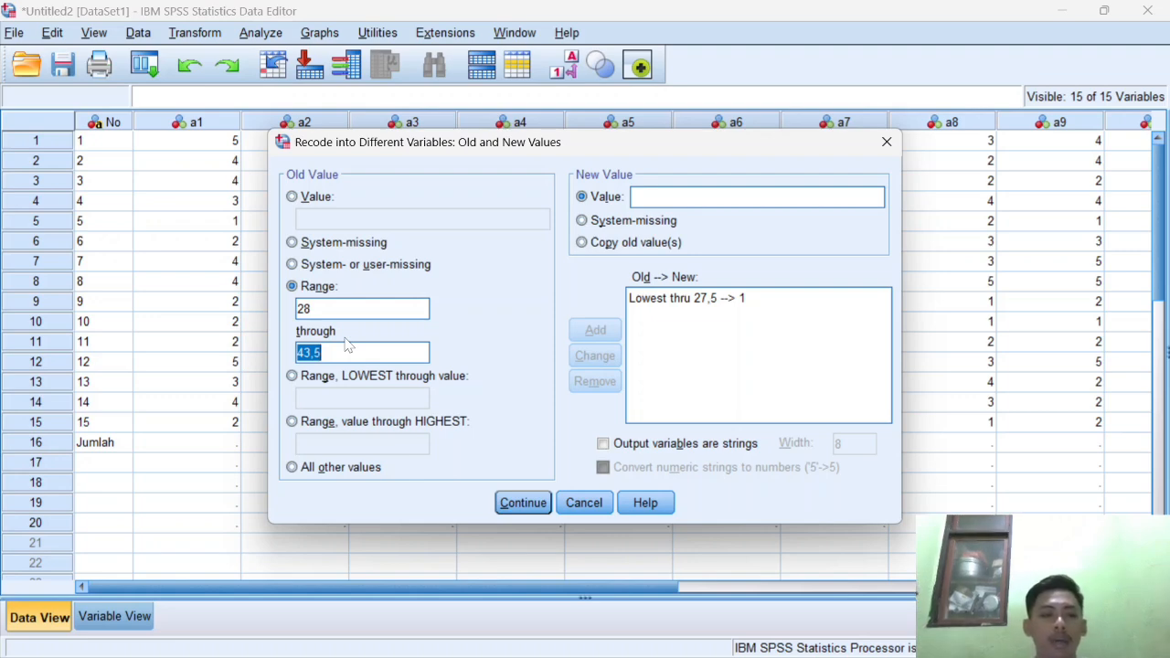
{"action": "left_click", "coordinate": [499, 376]}
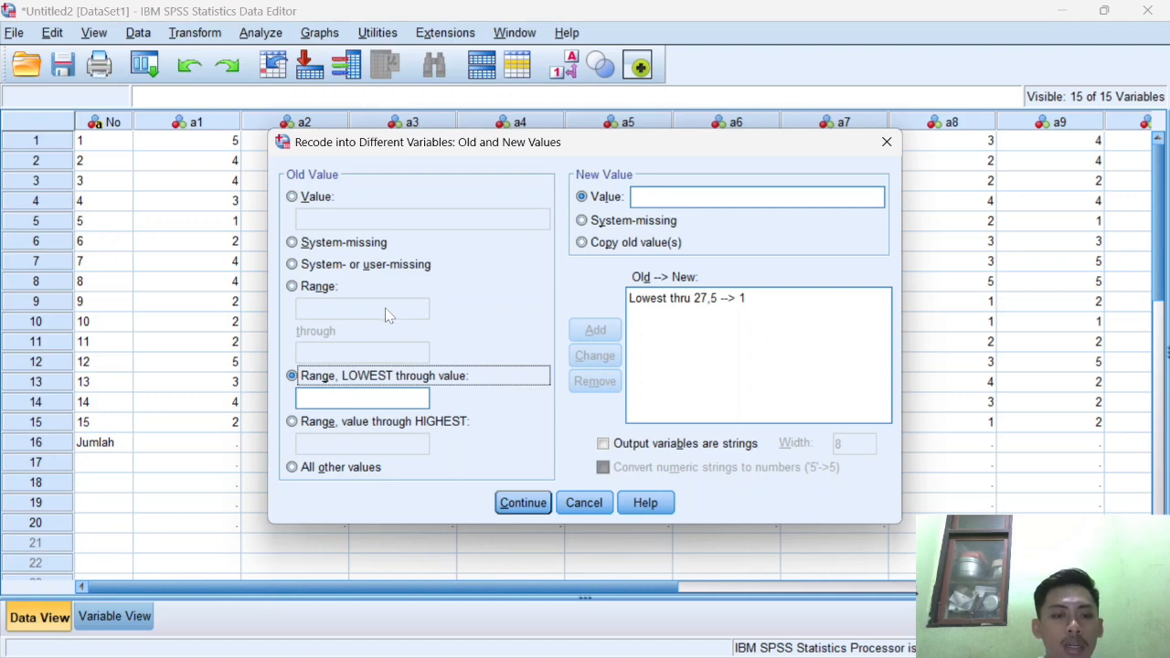
Add a recode rule mapping the range 28 through 43,5 to new value 2
{"action": "left_click", "coordinate": [298, 287]}
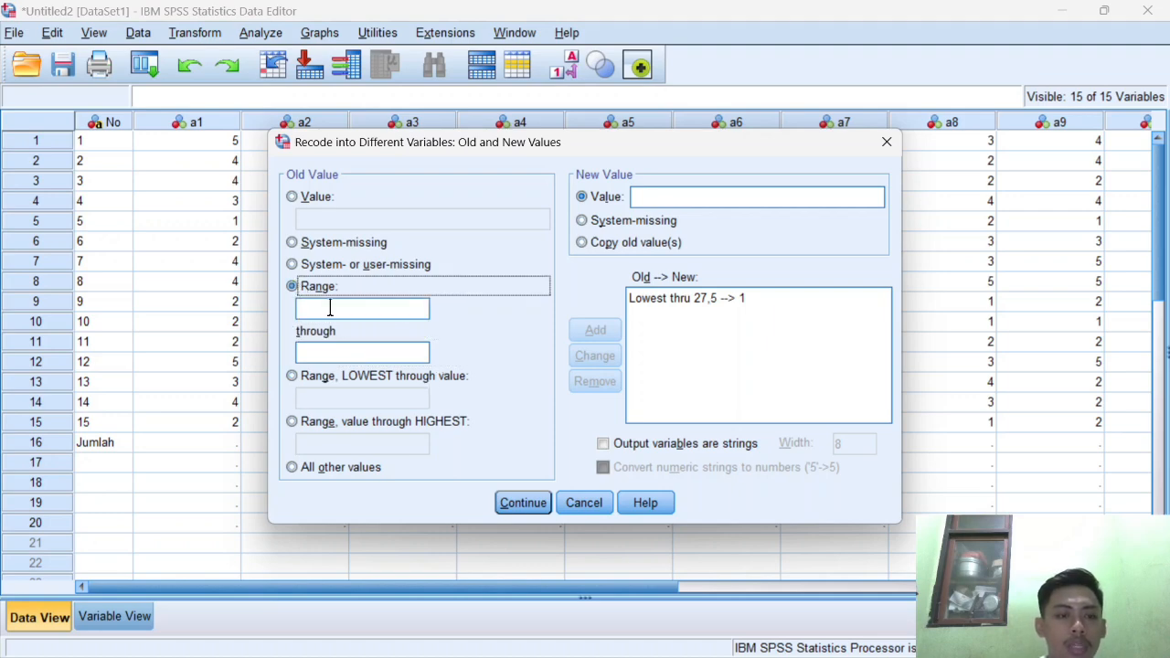
{"action": "left_click", "coordinate": [330, 308]}
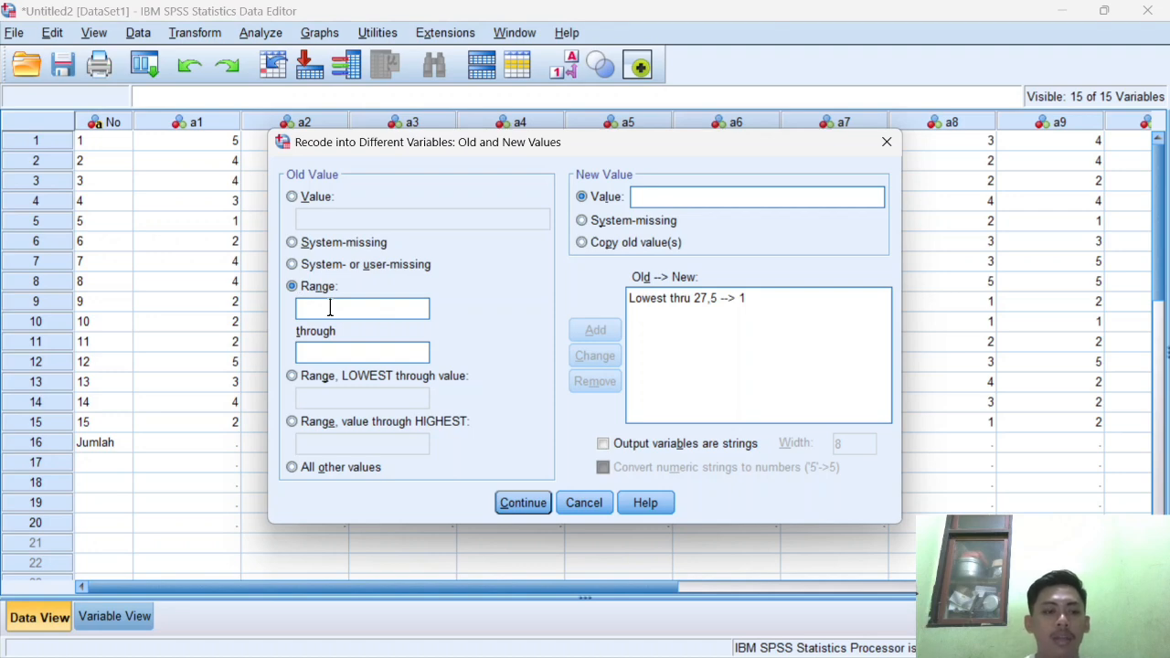
{"action": "type", "text": "28"}
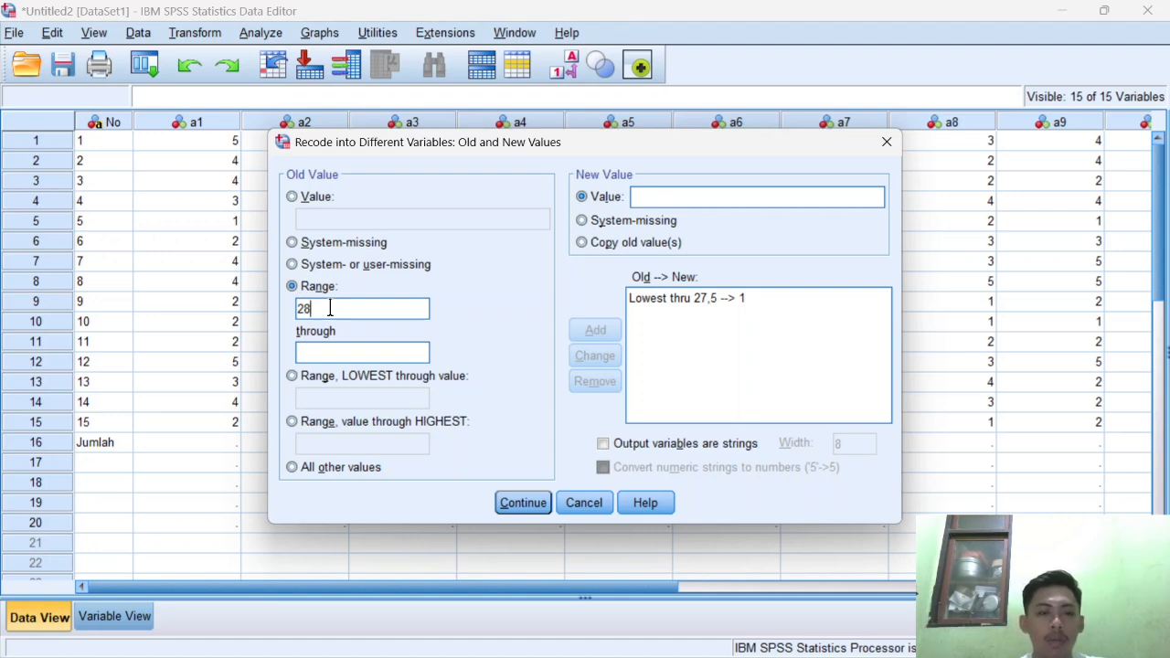
{"action": "left_click", "coordinate": [354, 350]}
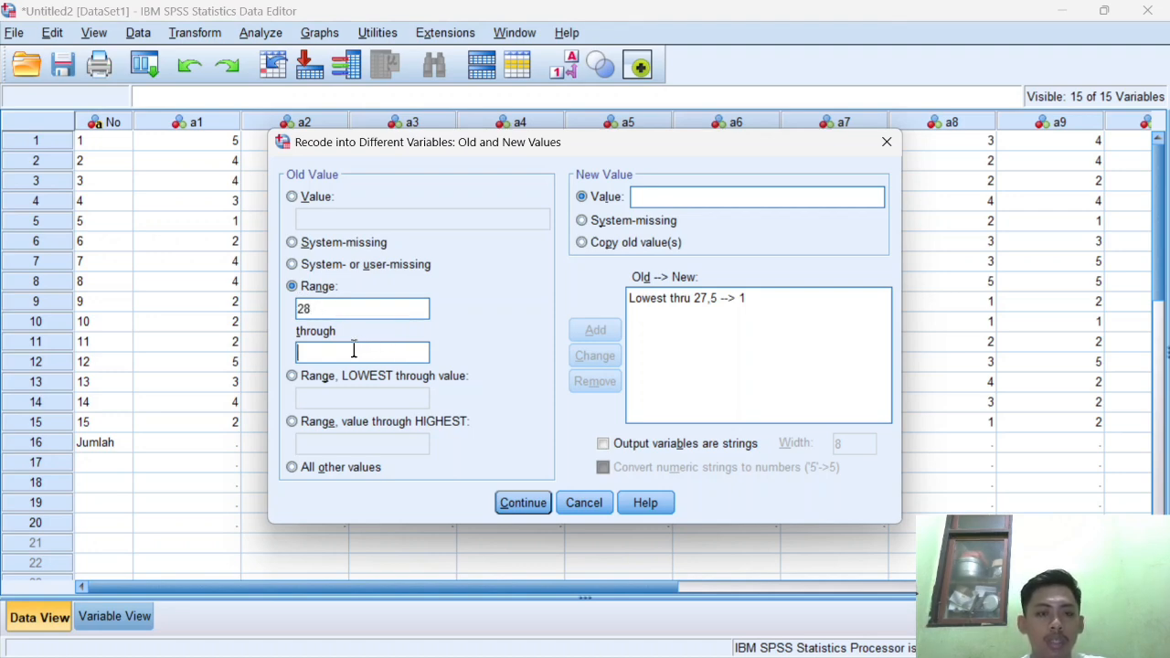
{"action": "type", "text": "43"}
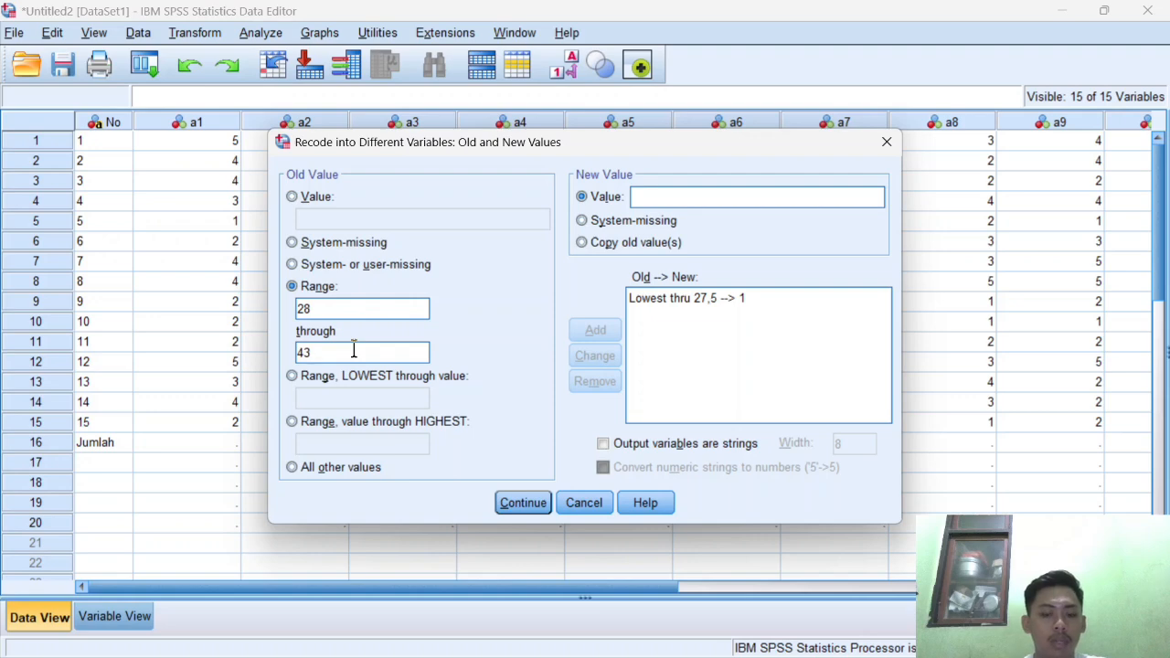
{"action": "type", "text": ","}
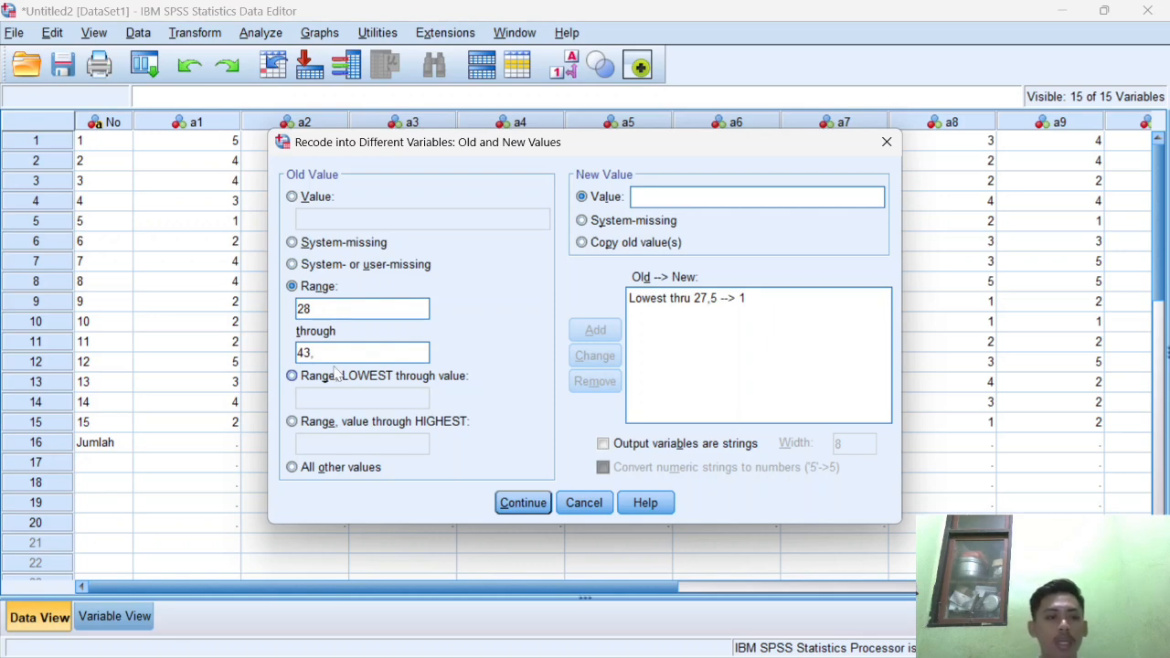
{"action": "type", "text": "5"}
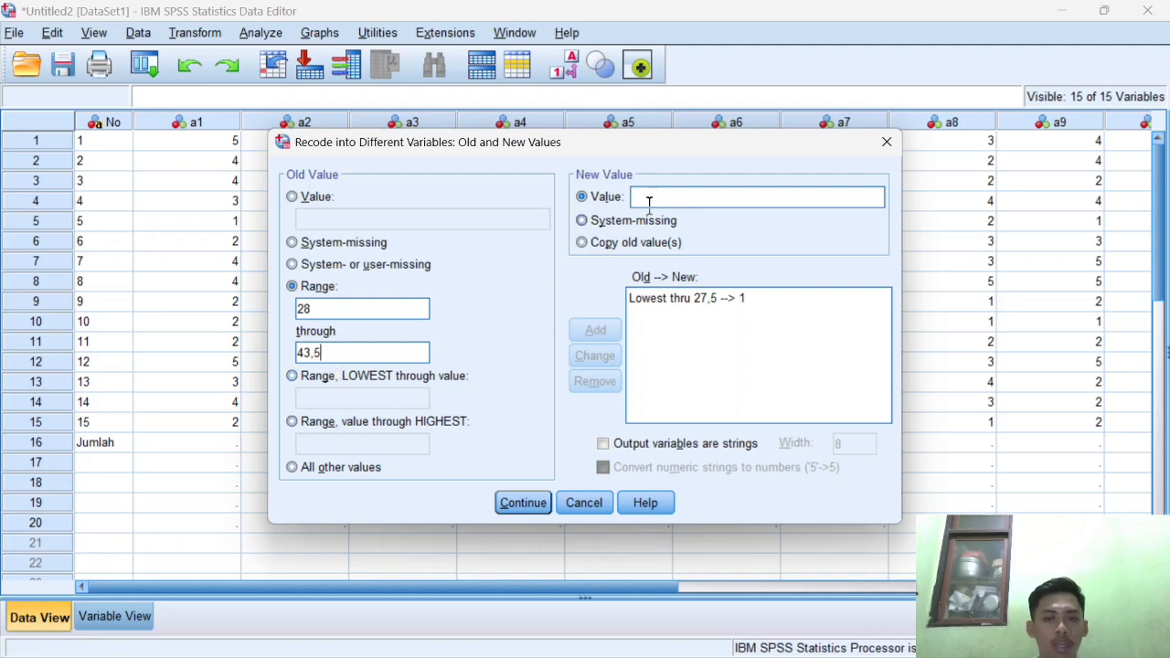
{"action": "type", "text": "2"}
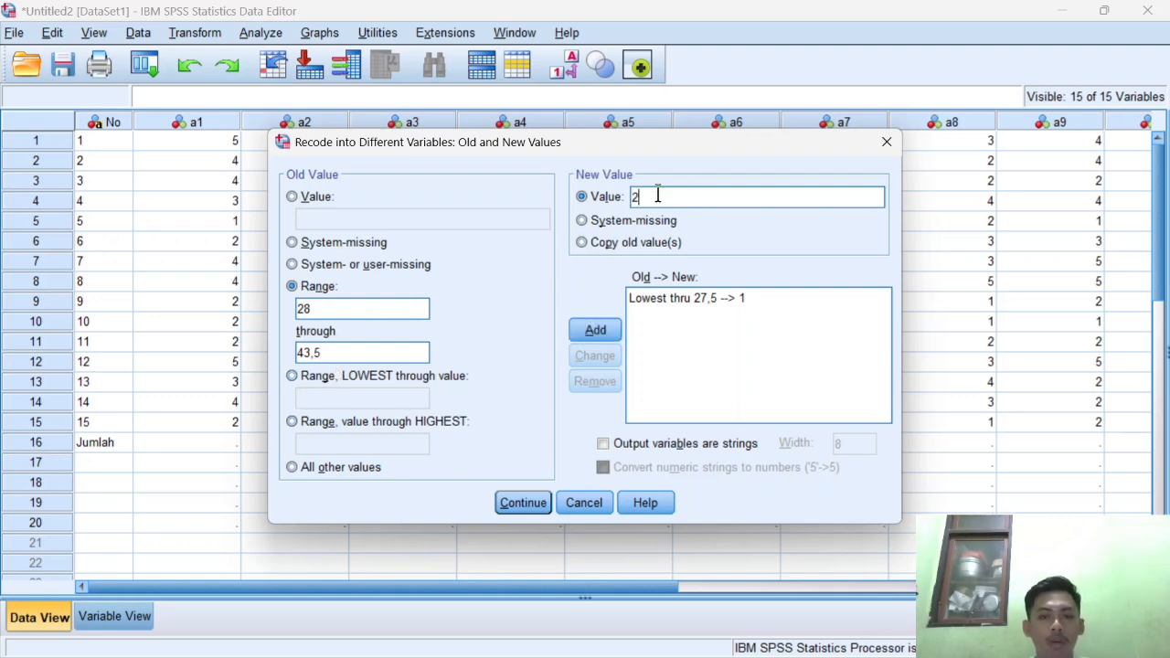
{"action": "left_click", "coordinate": [596, 330]}
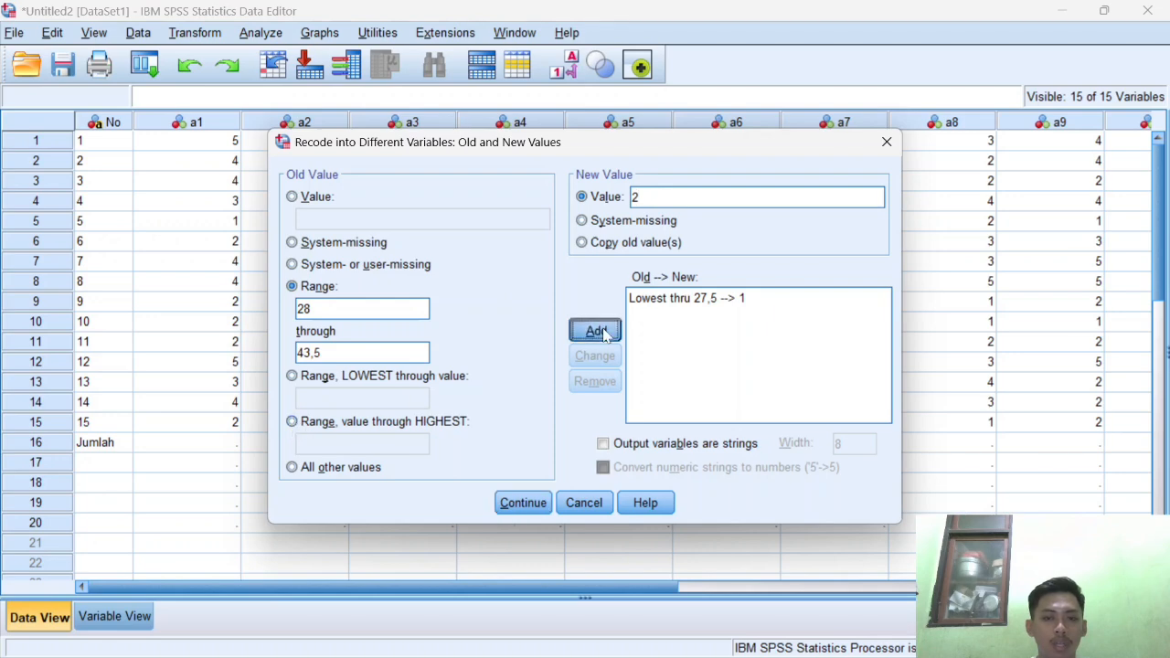
Add a recode rule mapping 44 through the highest to new value 3, and run the recode
{"action": "left_click", "coordinate": [291, 422]}
{"action": "left_click", "coordinate": [326, 445]}
{"action": "type", "text": "44"}
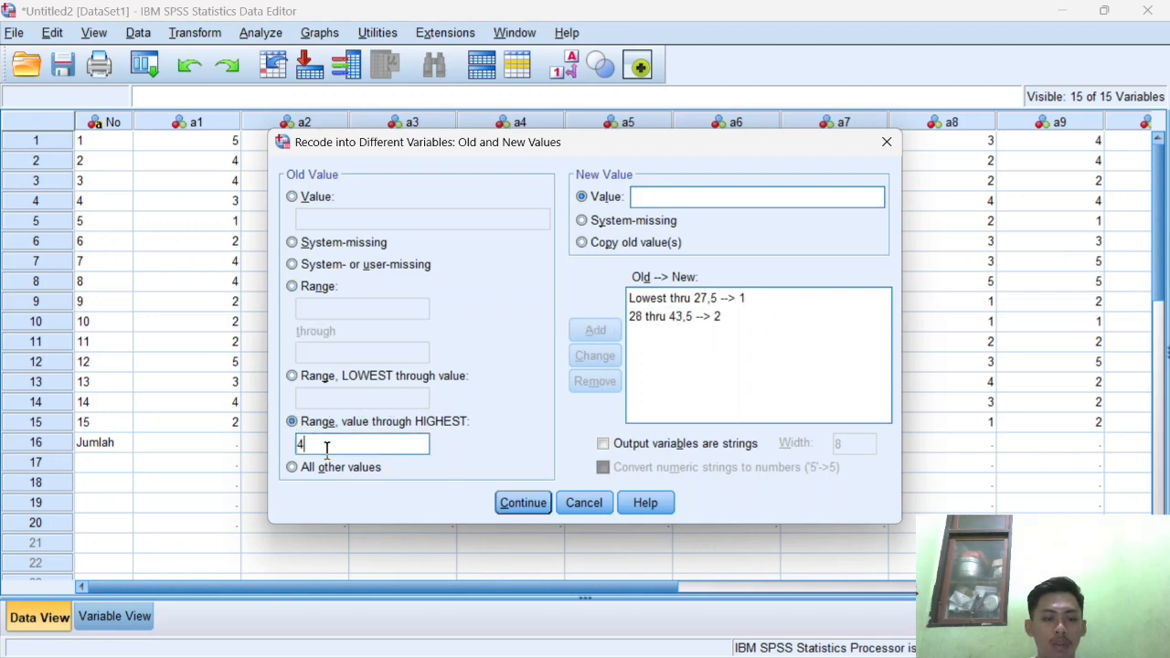
{"action": "left_click", "coordinate": [722, 200]}
{"action": "type", "text": "3"}
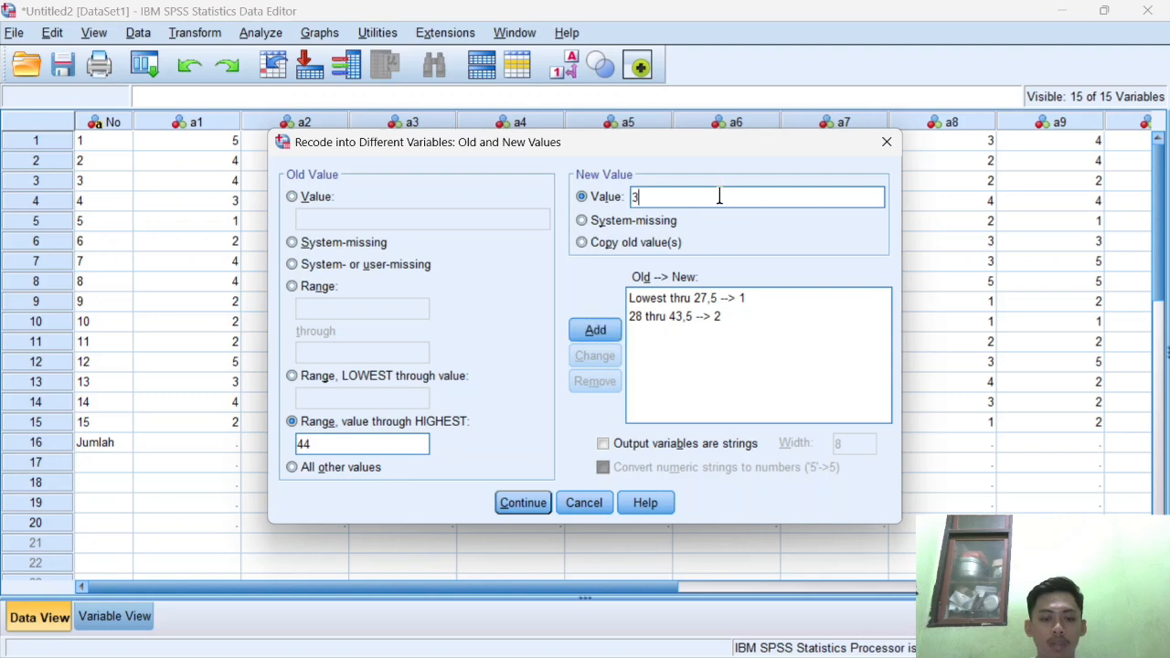
{"action": "left_click", "coordinate": [596, 331]}
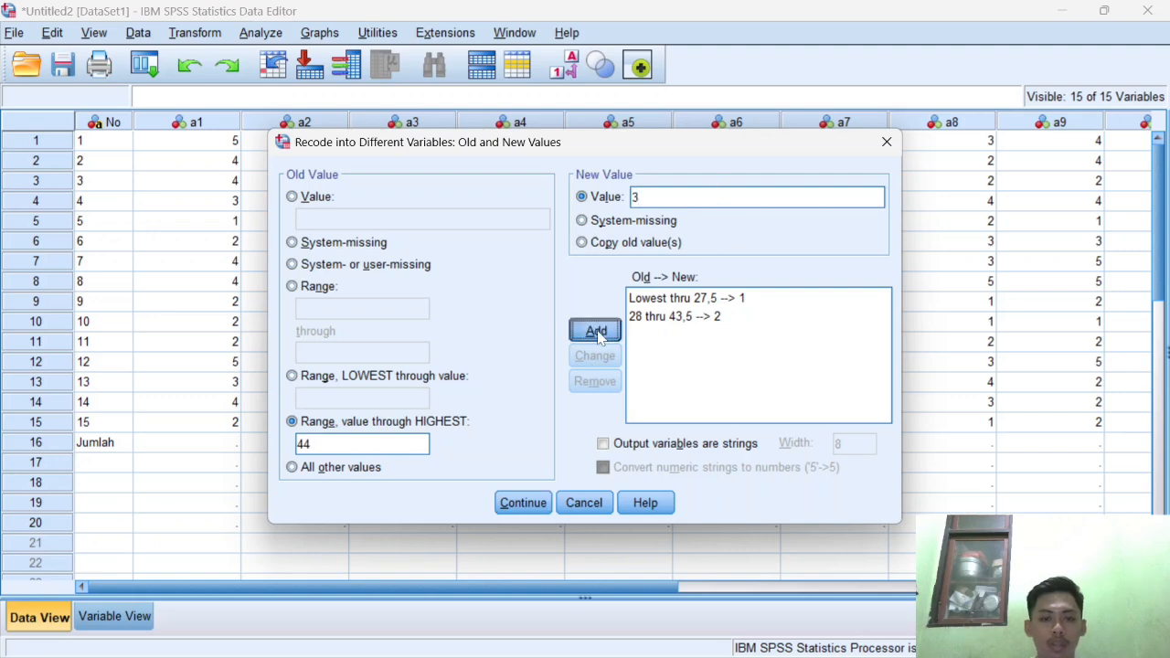
{"action": "left_click", "coordinate": [509, 503]}
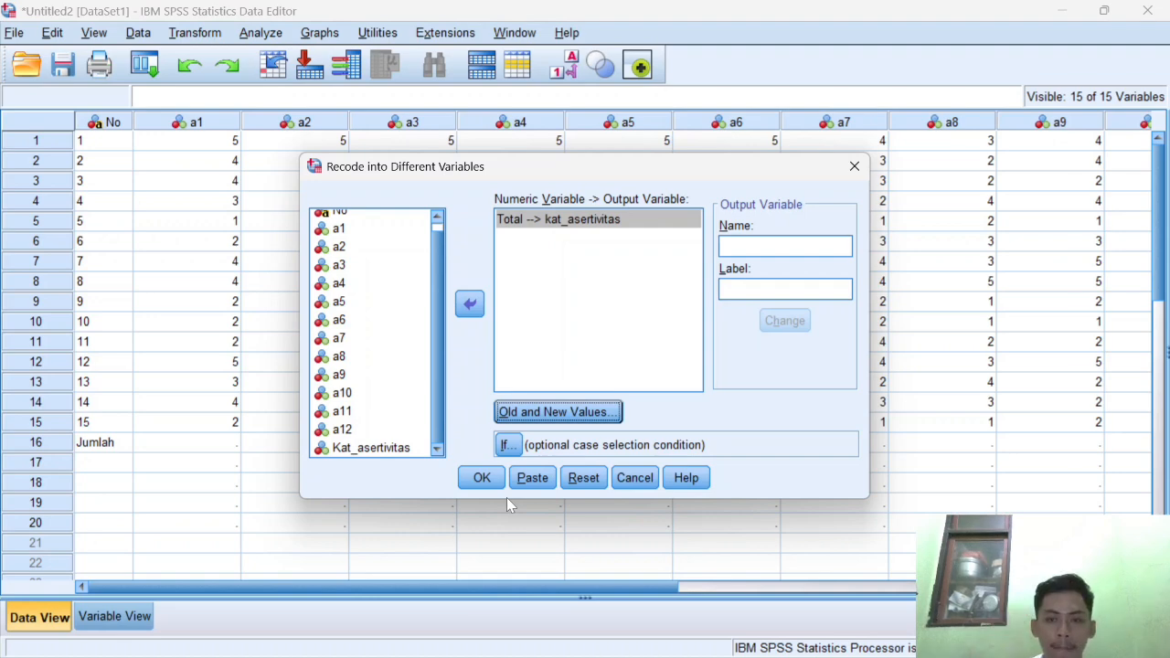
{"action": "left_click", "coordinate": [482, 477]}
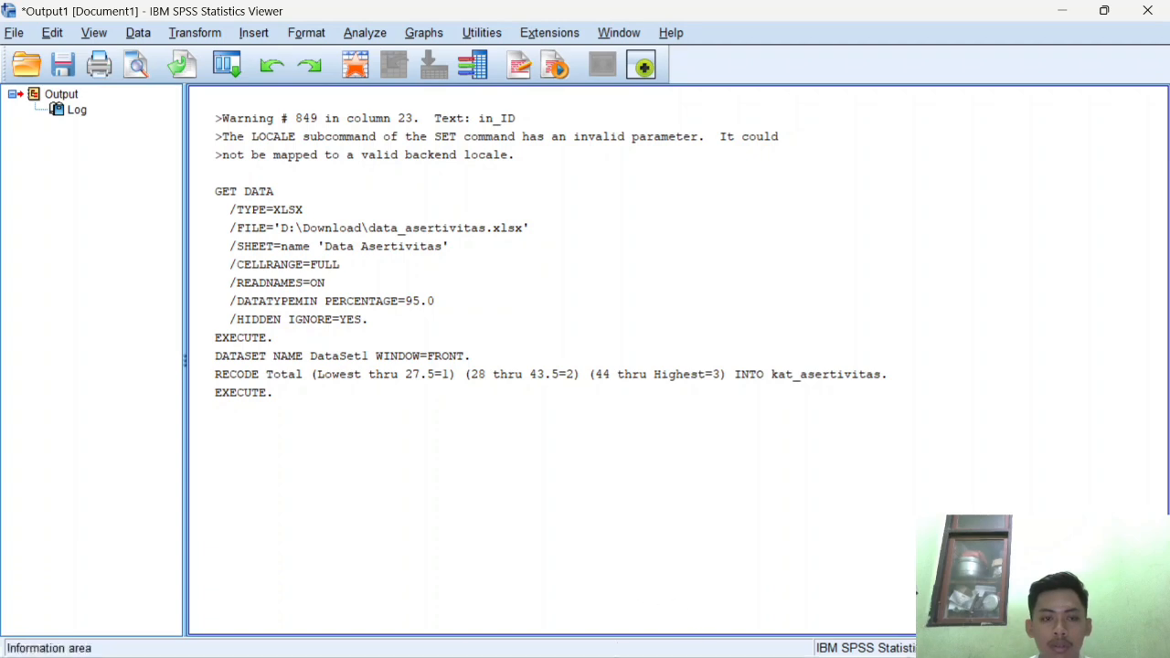
Return to the Data Editor and examine the recoded Kat_asertivitas values beside the Total scores
{"action": "mouse_move", "coordinate": [501, 654]}
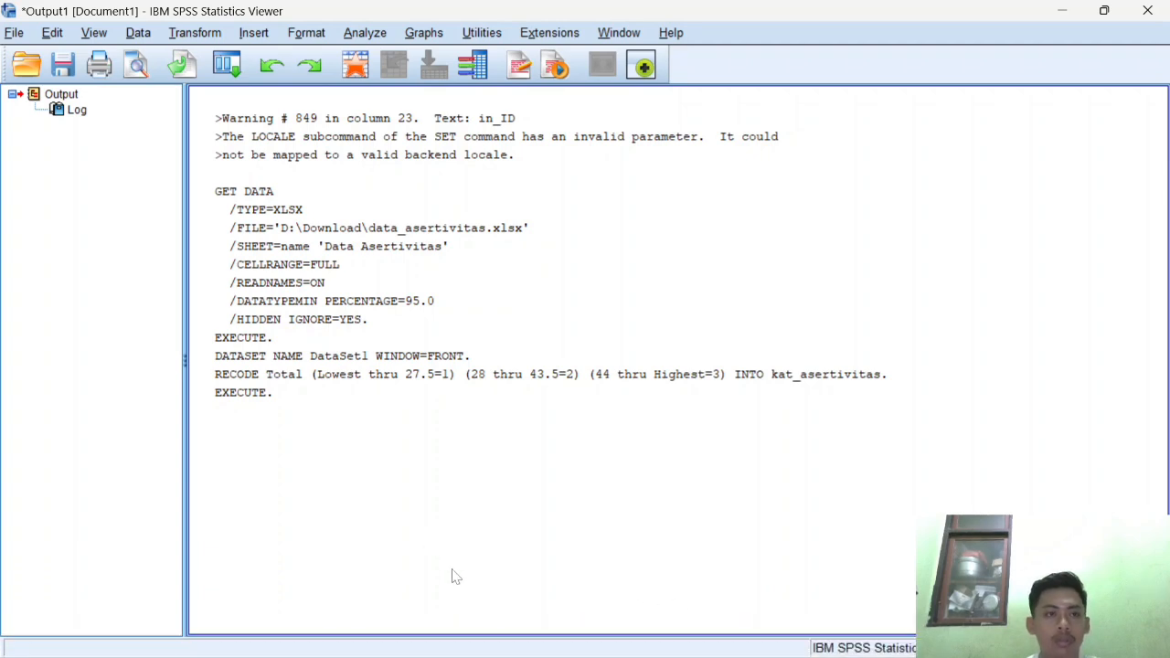
{"action": "mouse_move", "coordinate": [793, 655]}
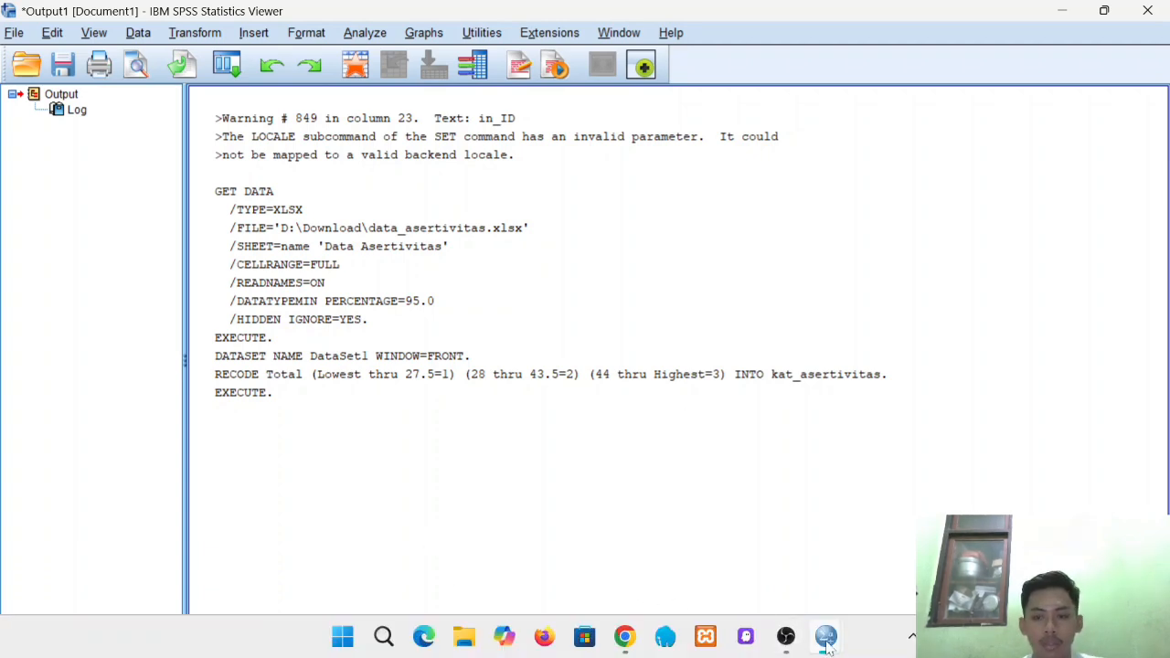
{"action": "left_click", "coordinate": [832, 535]}
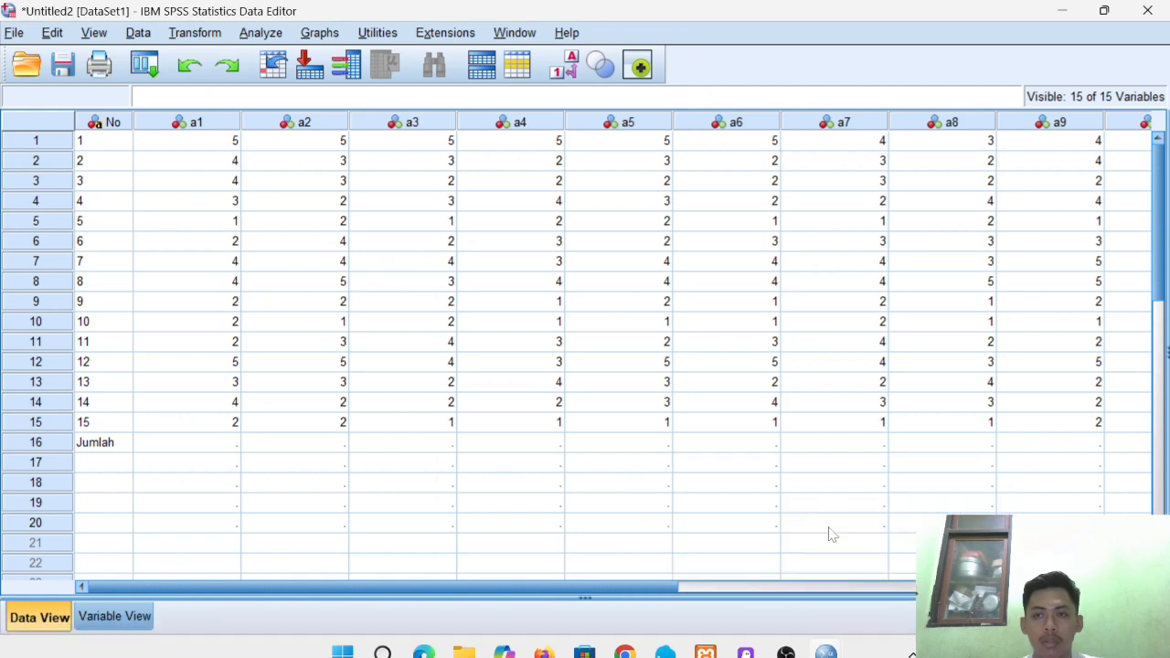
{"action": "left_click_drag", "start_coordinate": [626, 590], "coordinate": [905, 585]}
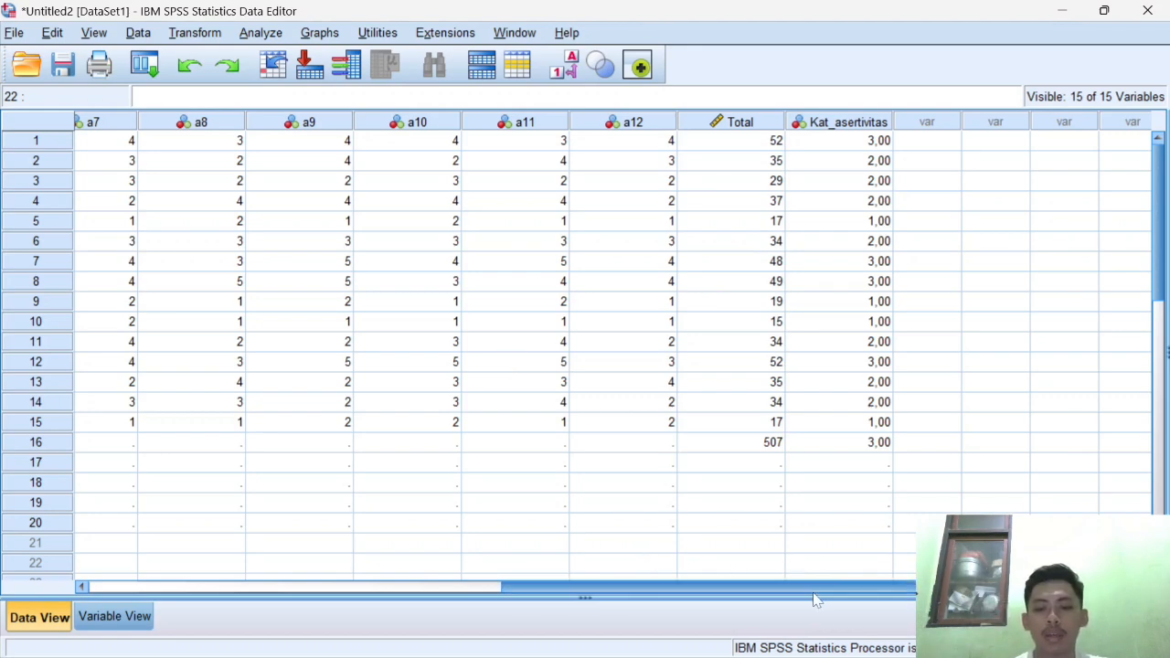
{"action": "left_click_drag", "start_coordinate": [816, 589], "coordinate": [861, 578]}
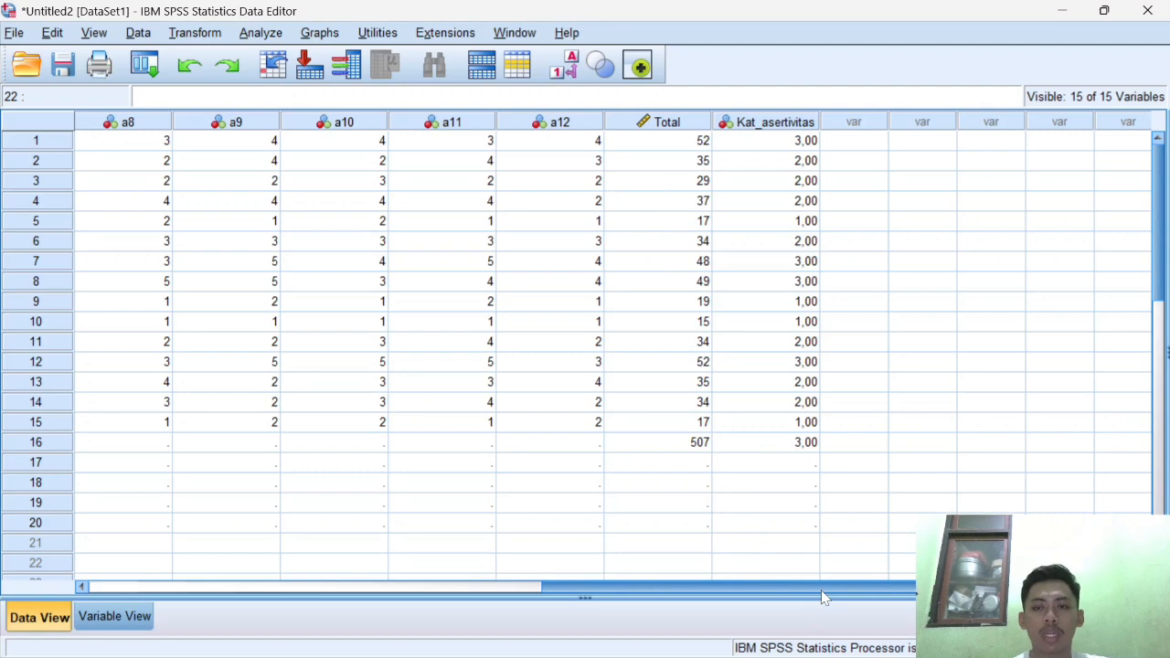
{"action": "mouse_move", "coordinate": [823, 598]}
{"action": "left_mouse_down"}
{"action": "mouse_move", "coordinate": [813, 596]}
{"action": "mouse_move", "coordinate": [827, 594]}
{"action": "left_mouse_up"}
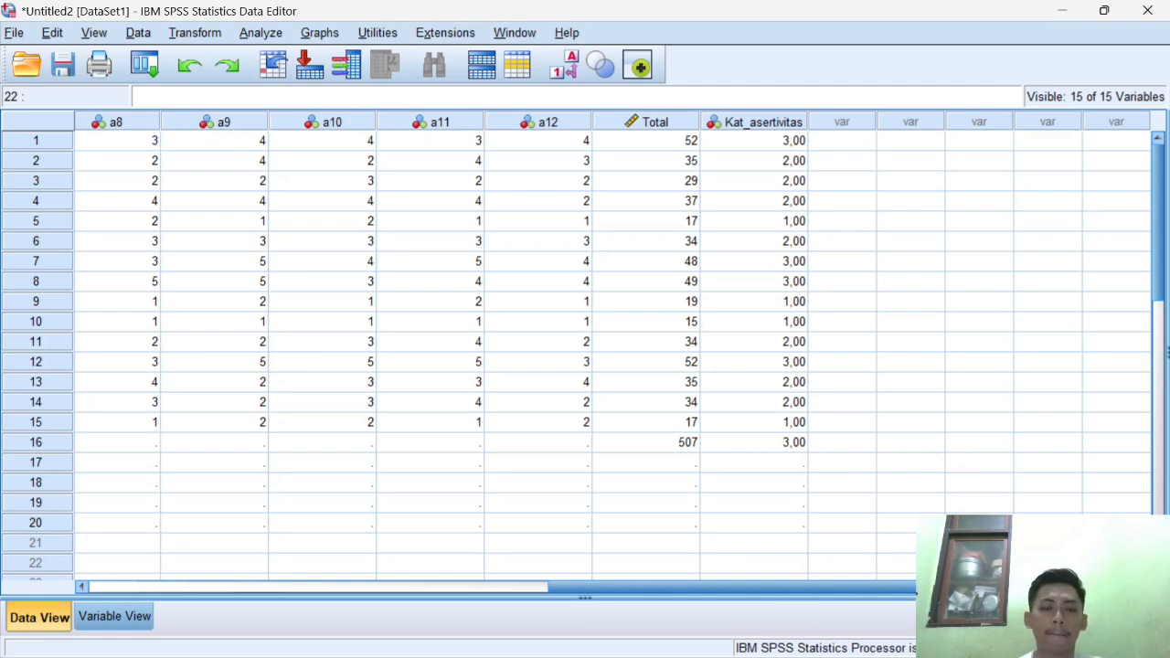
{"action": "scroll", "coordinate": [759, 474], "scroll_direction": "down", "scroll_amount": 1}
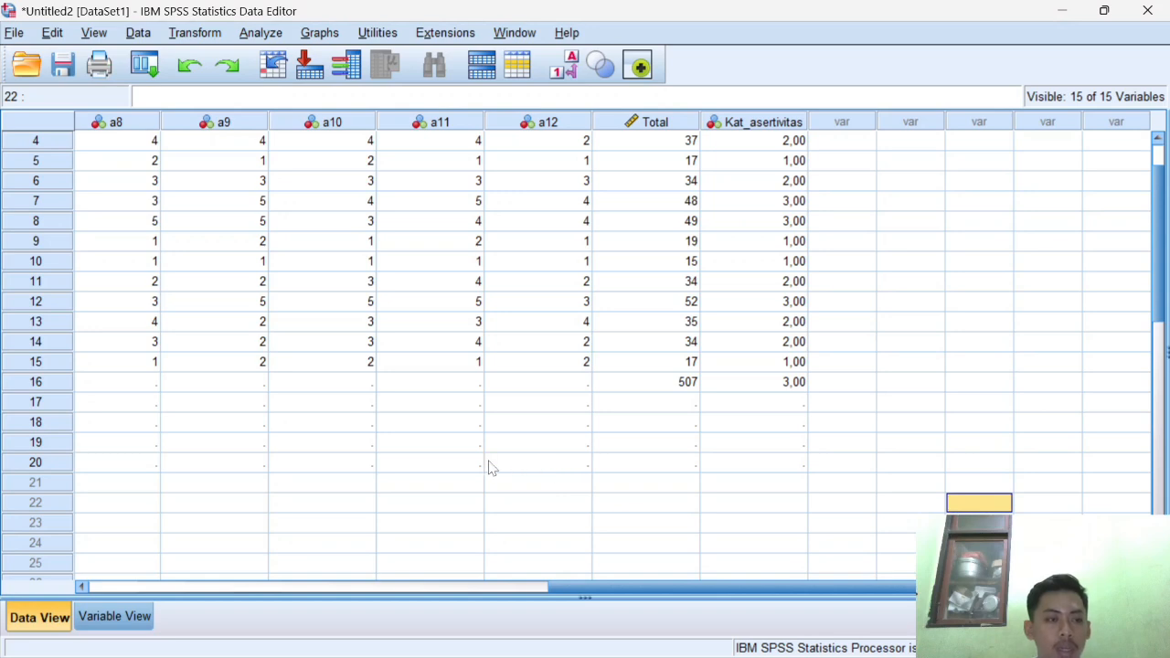
Open the value labels of the Kat_asertivitas variable and add the label Rendah for value 1
{"action": "left_click", "coordinate": [130, 618]}
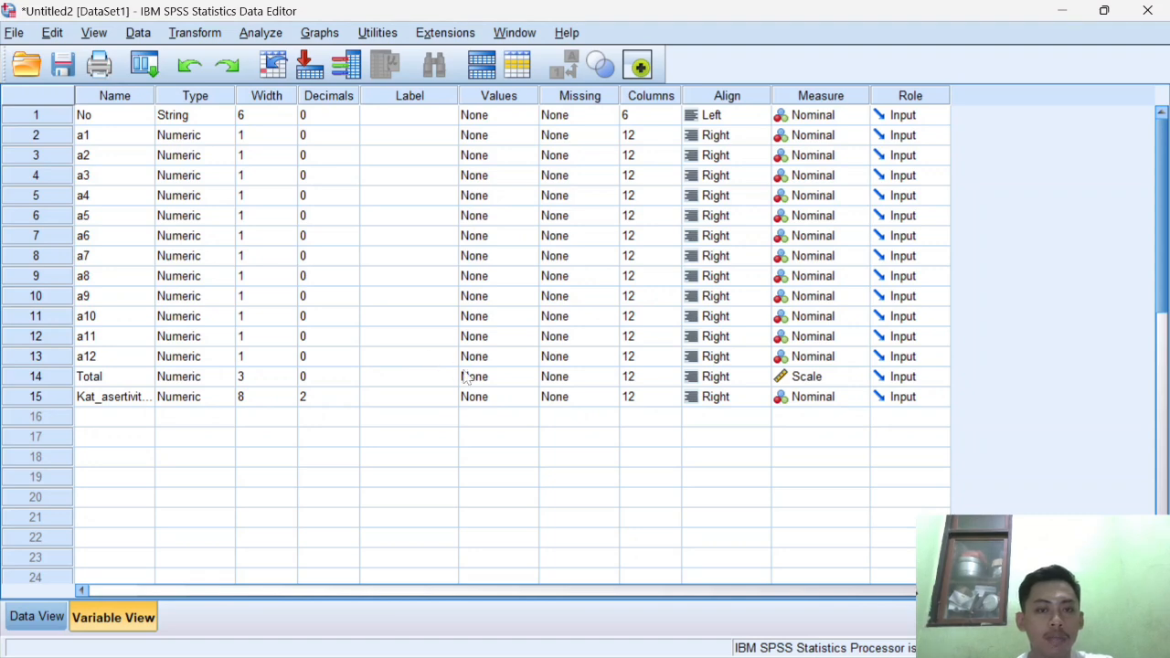
{"action": "left_click", "coordinate": [494, 402]}
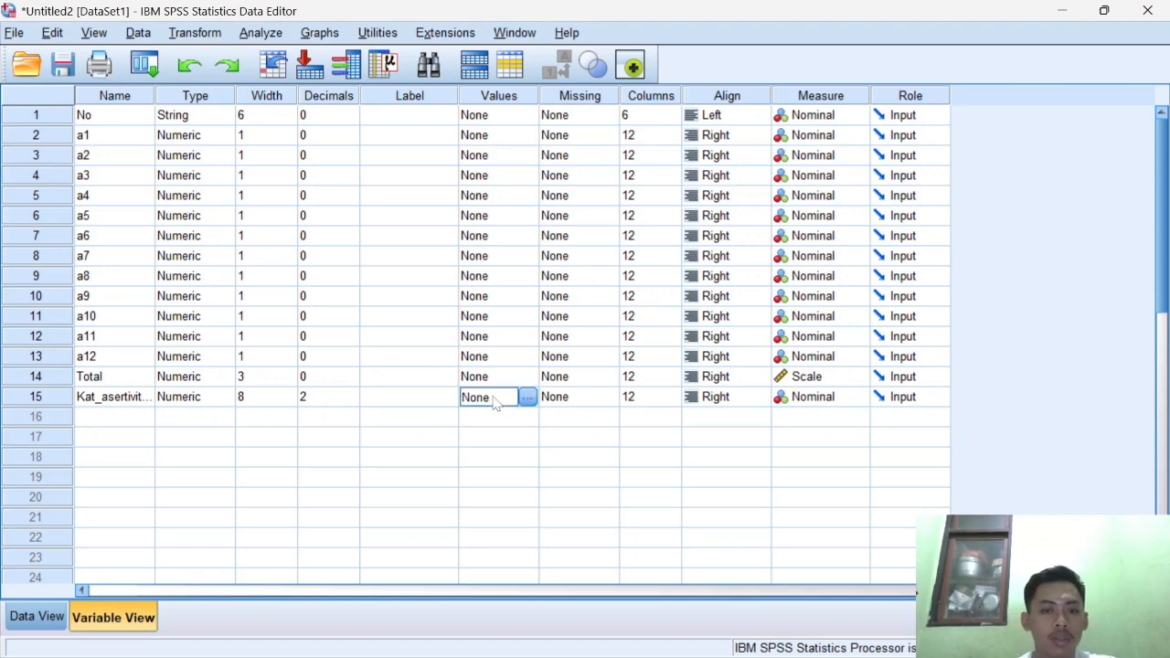
{"action": "left_click", "coordinate": [529, 397]}
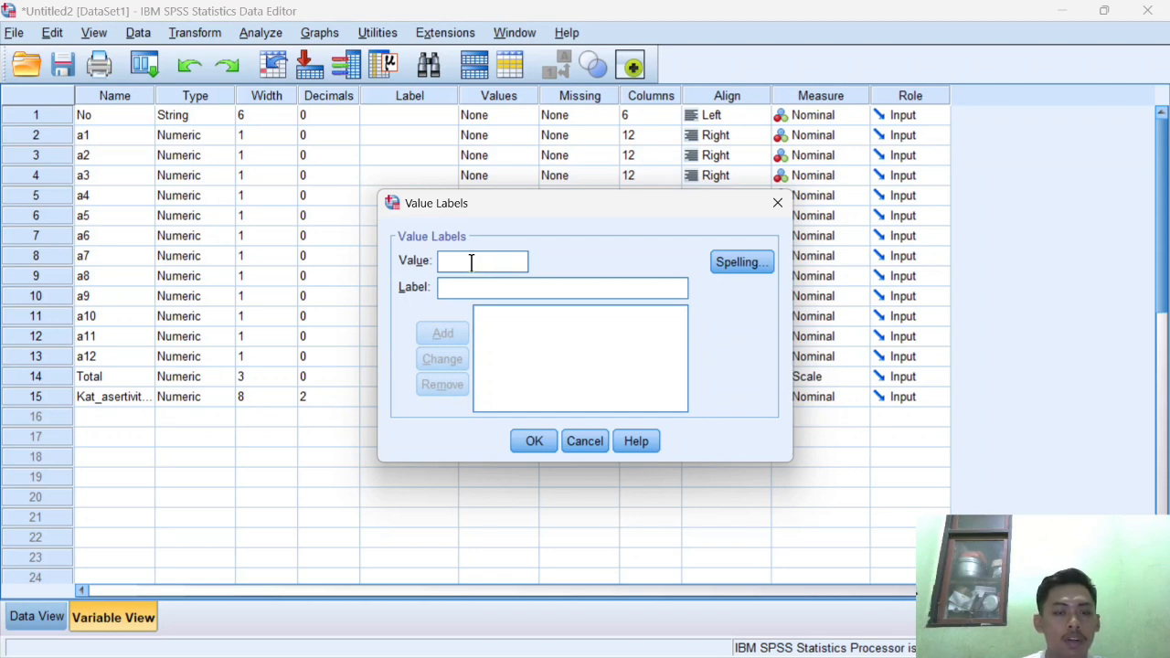
{"action": "type", "text": "1"}
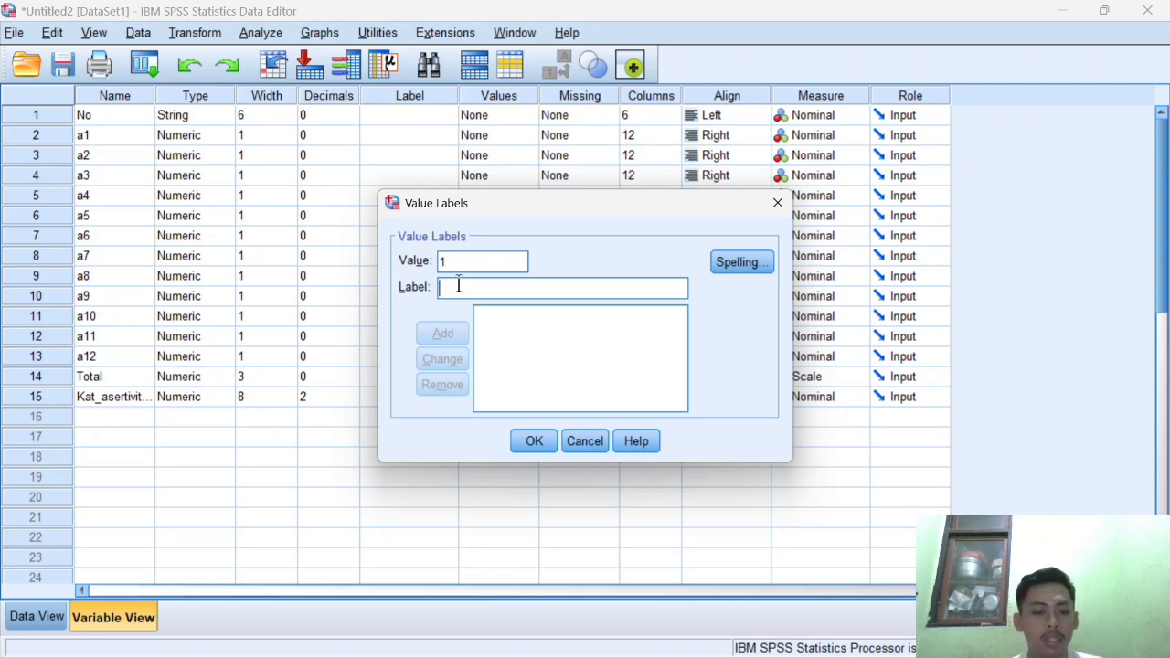
{"action": "type", "text": "REN"}
{"action": "key", "text": "BackSpace"}
{"action": "key", "text": "BackSpace"}
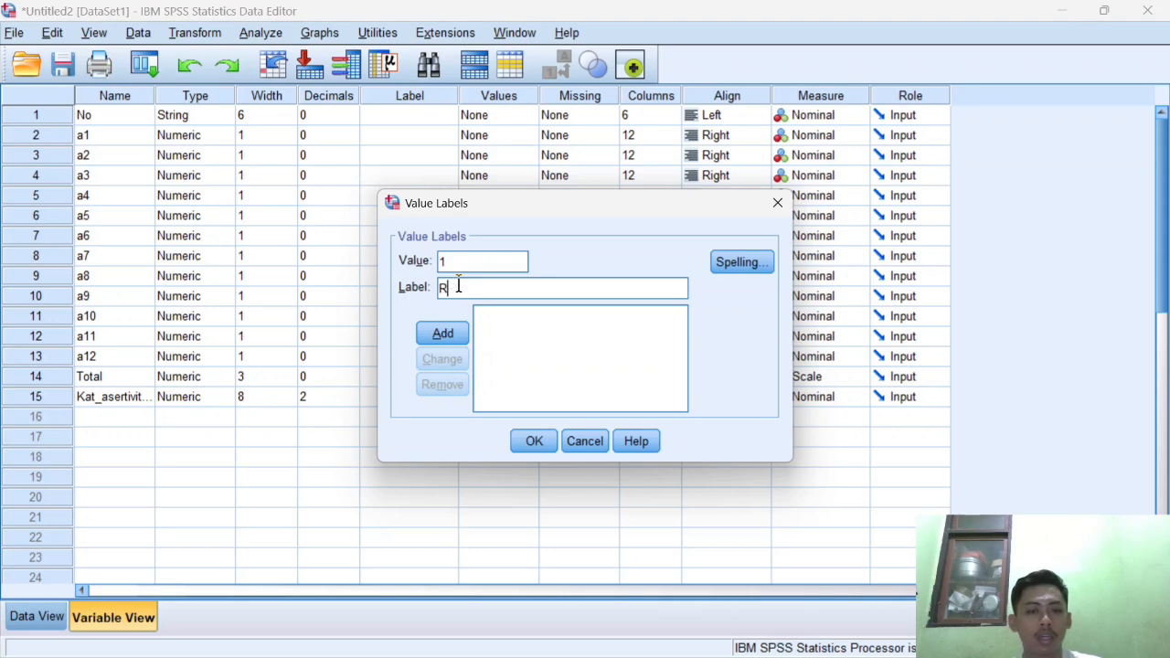
{"action": "type", "text": "endah"}
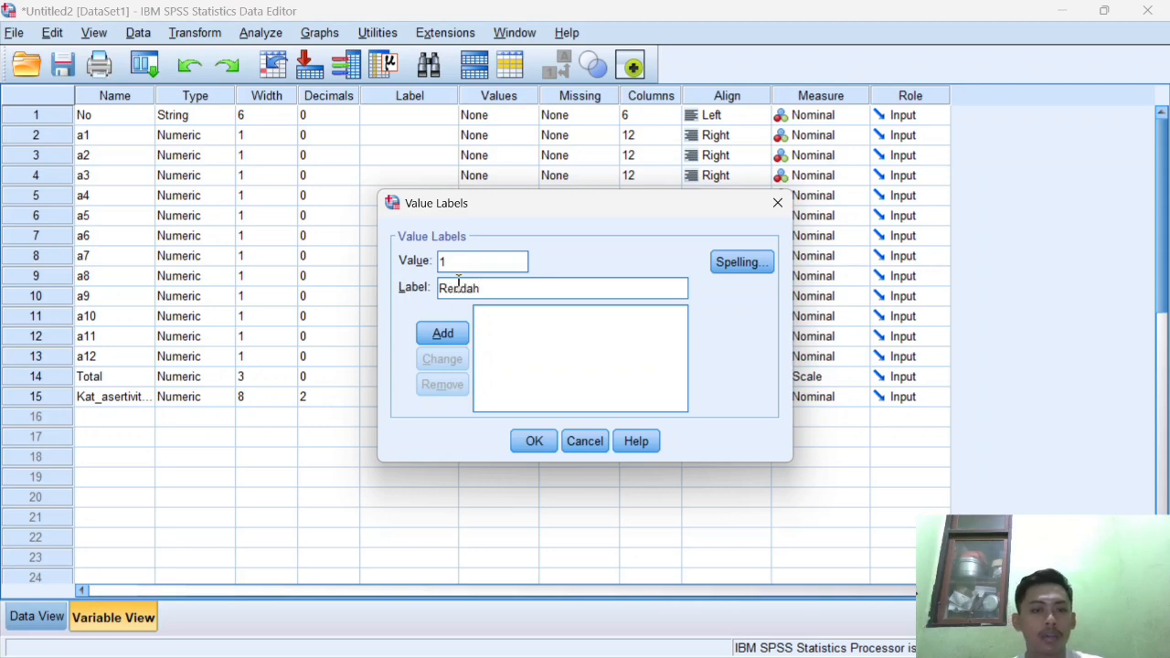
{"action": "left_click", "coordinate": [442, 334]}
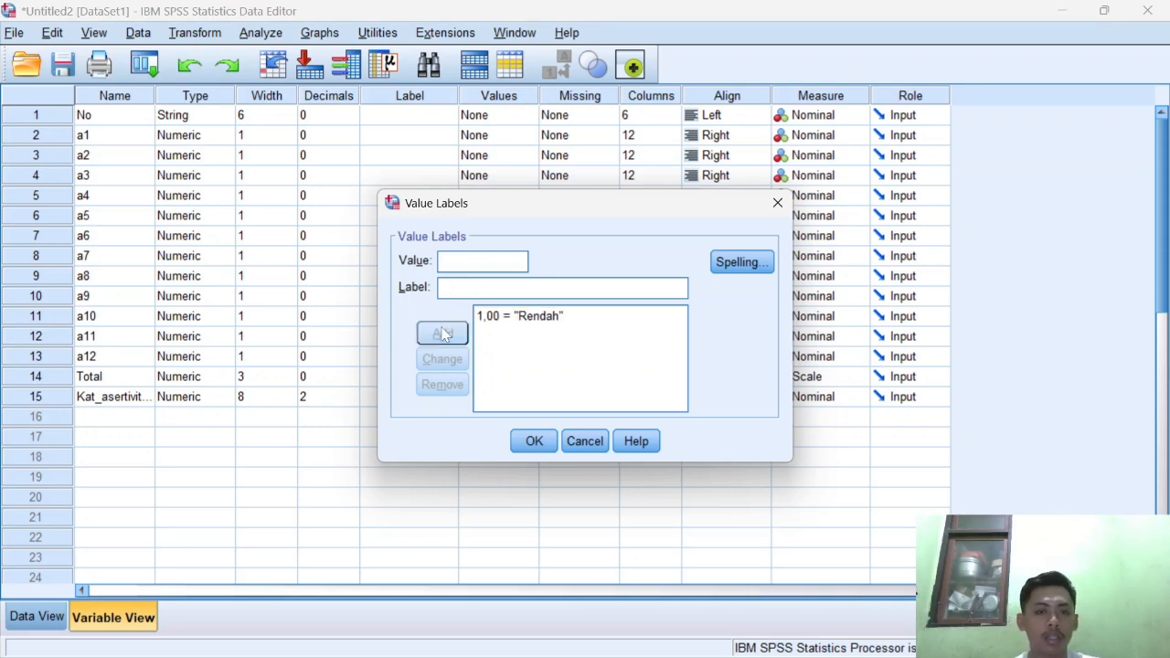
Add the label Sedang for value 2 of Kat_asertivitas
{"action": "left_click", "coordinate": [465, 264]}
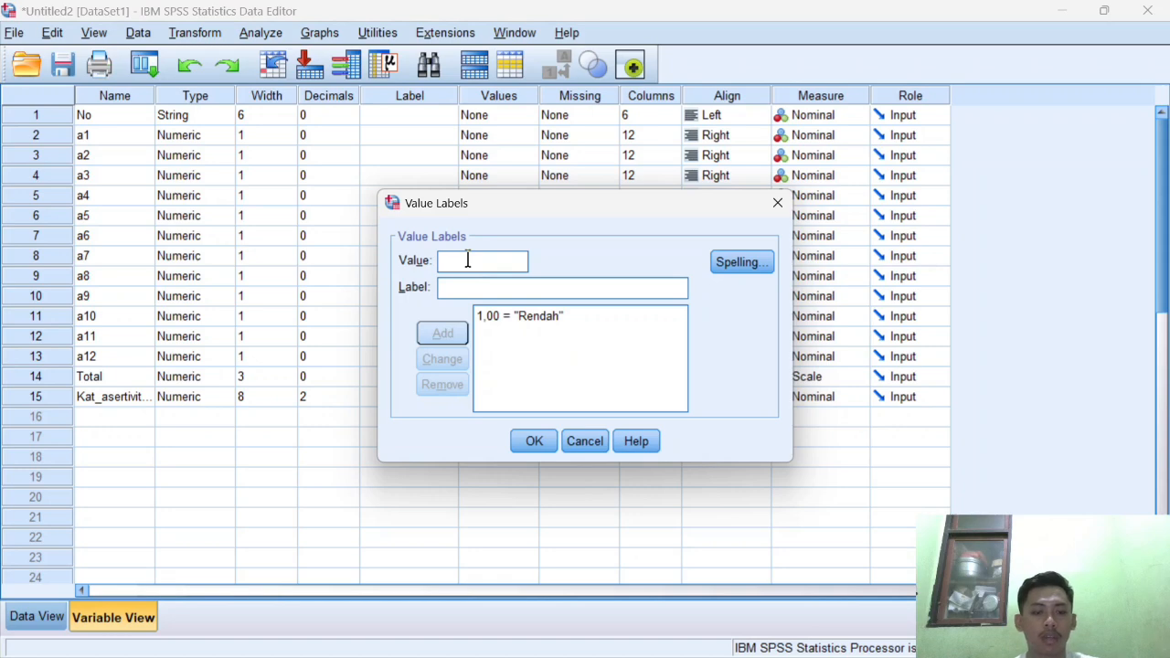
{"action": "type", "text": "2"}
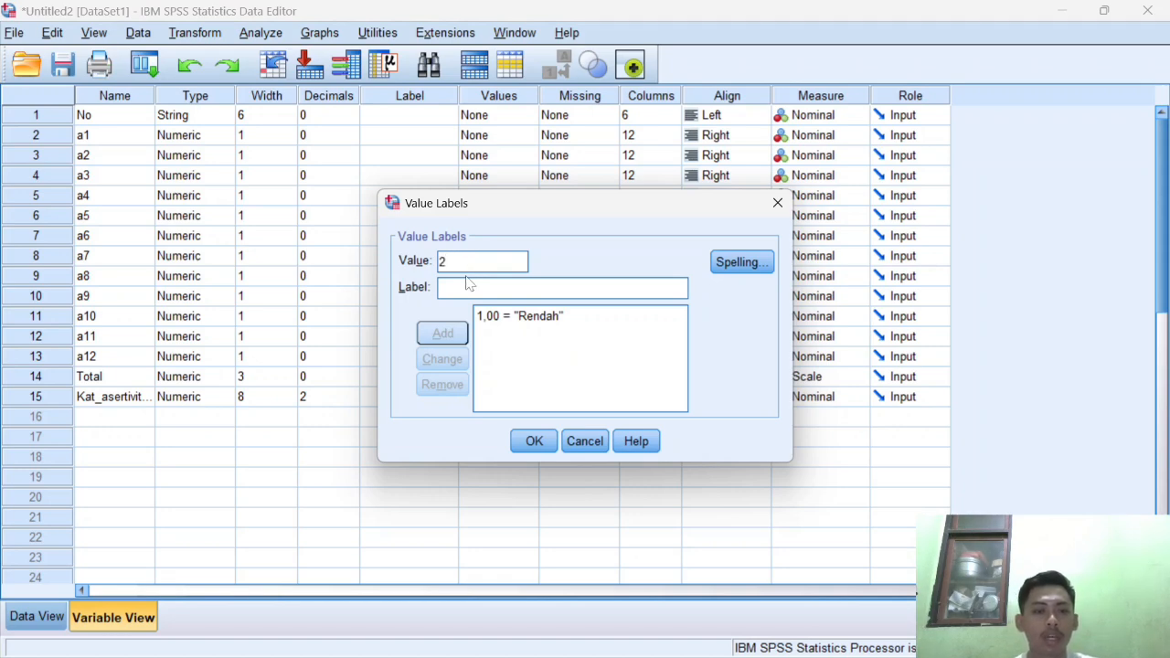
{"action": "left_click", "coordinate": [461, 285]}
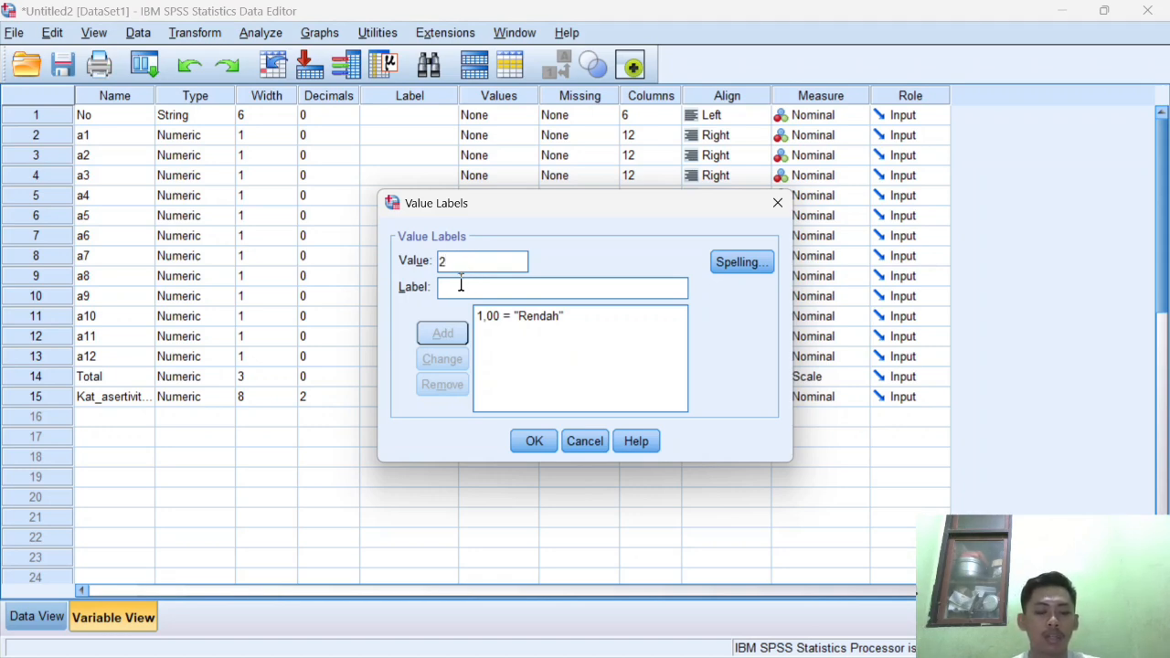
{"action": "type", "text": "Sedang"}
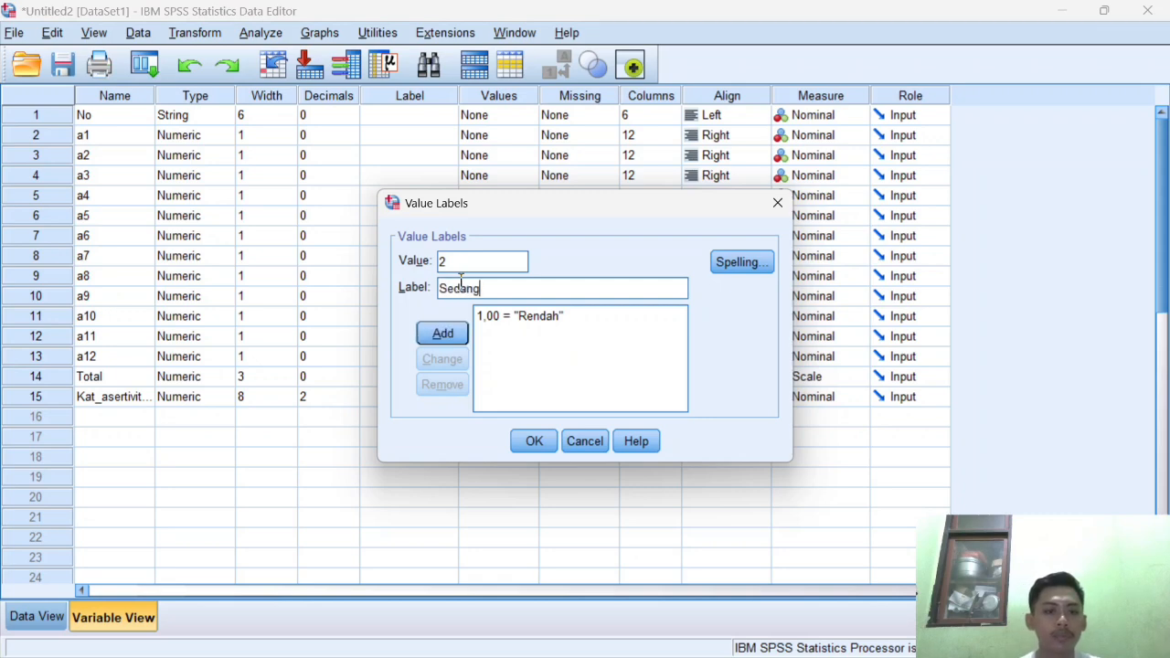
{"action": "left_click", "coordinate": [447, 336]}
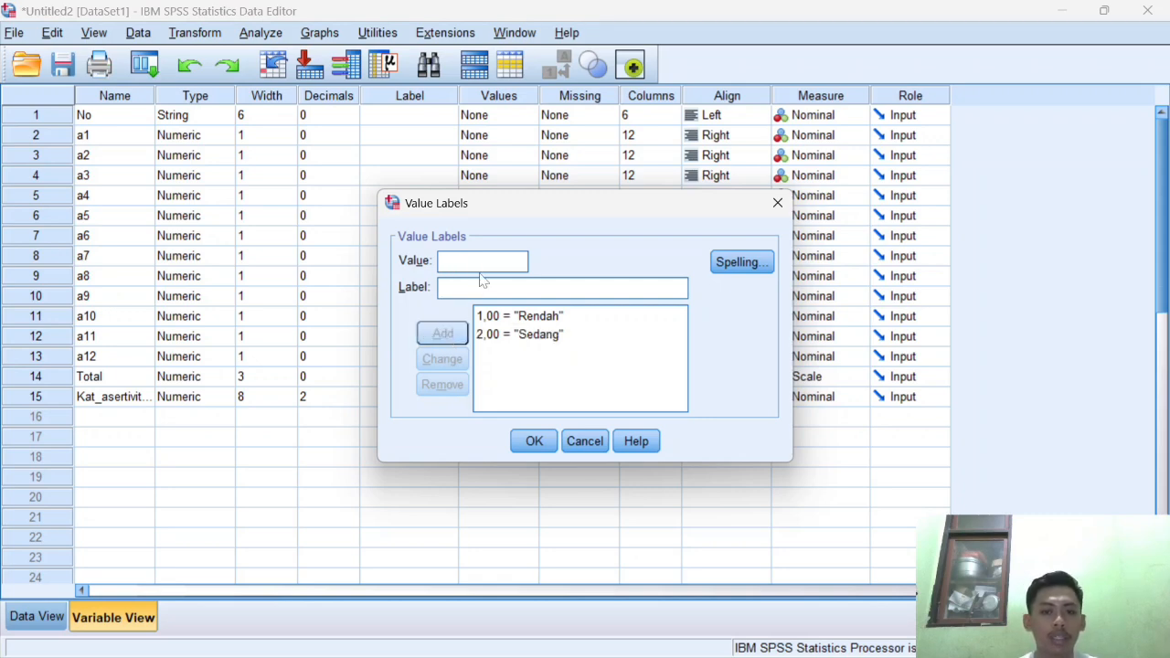
Add the label Tinggi for value 3 and apply the value labels to Kat_asertivitas
{"action": "type", "text": "3"}
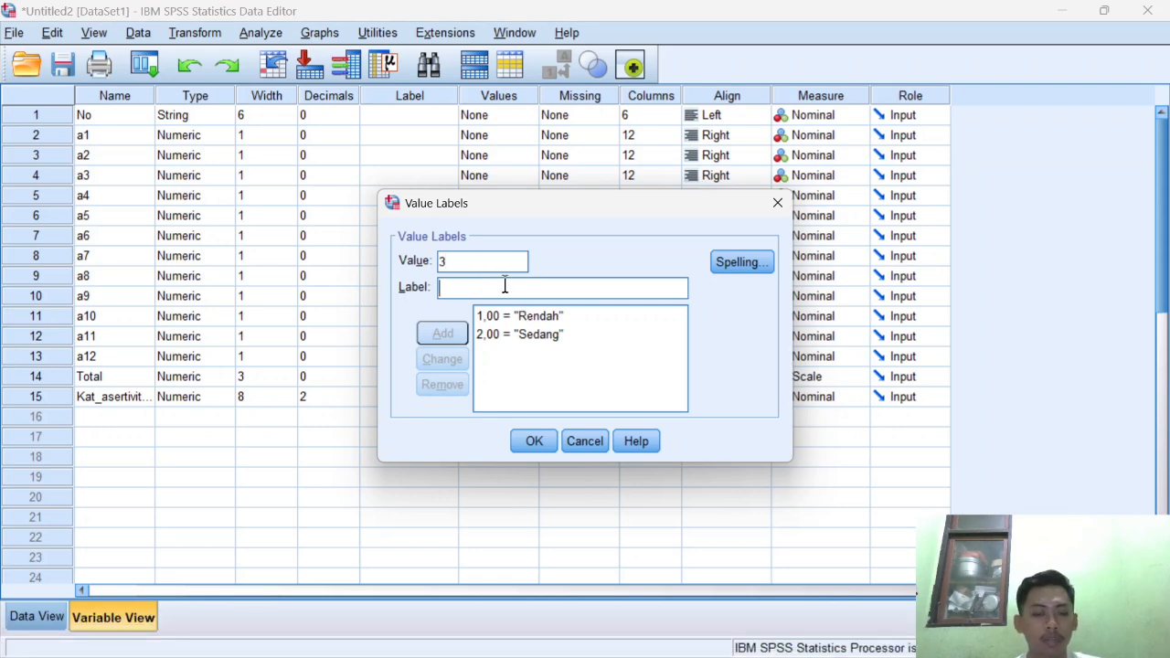
{"action": "type", "text": "Tinggi"}
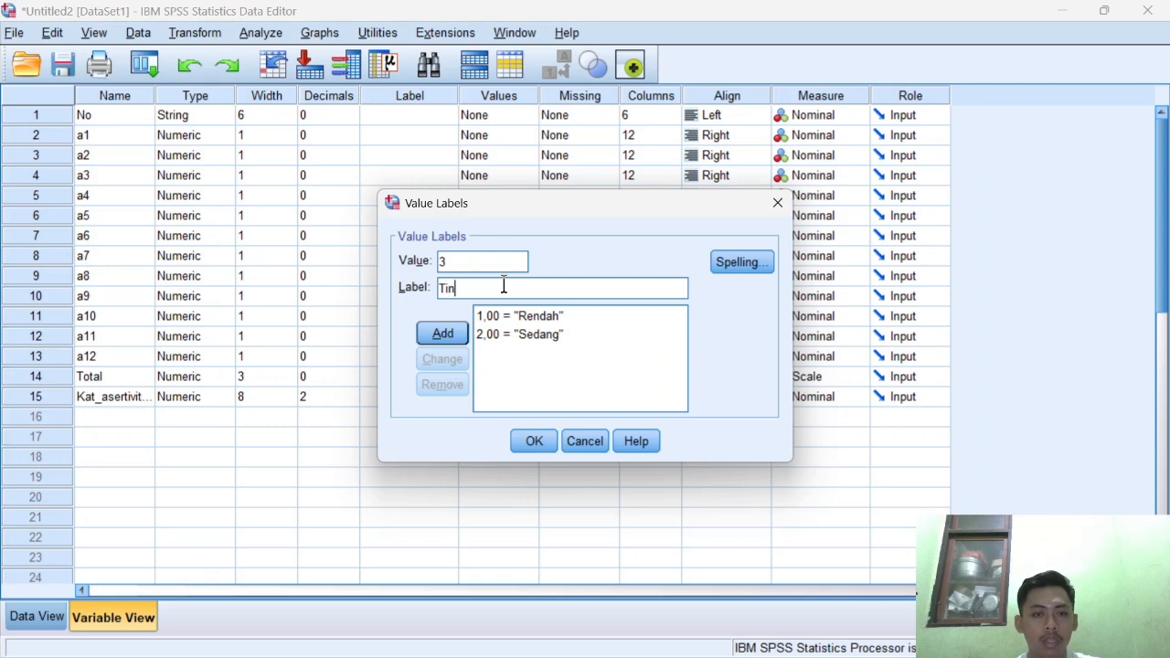
{"action": "left_click", "coordinate": [446, 334]}
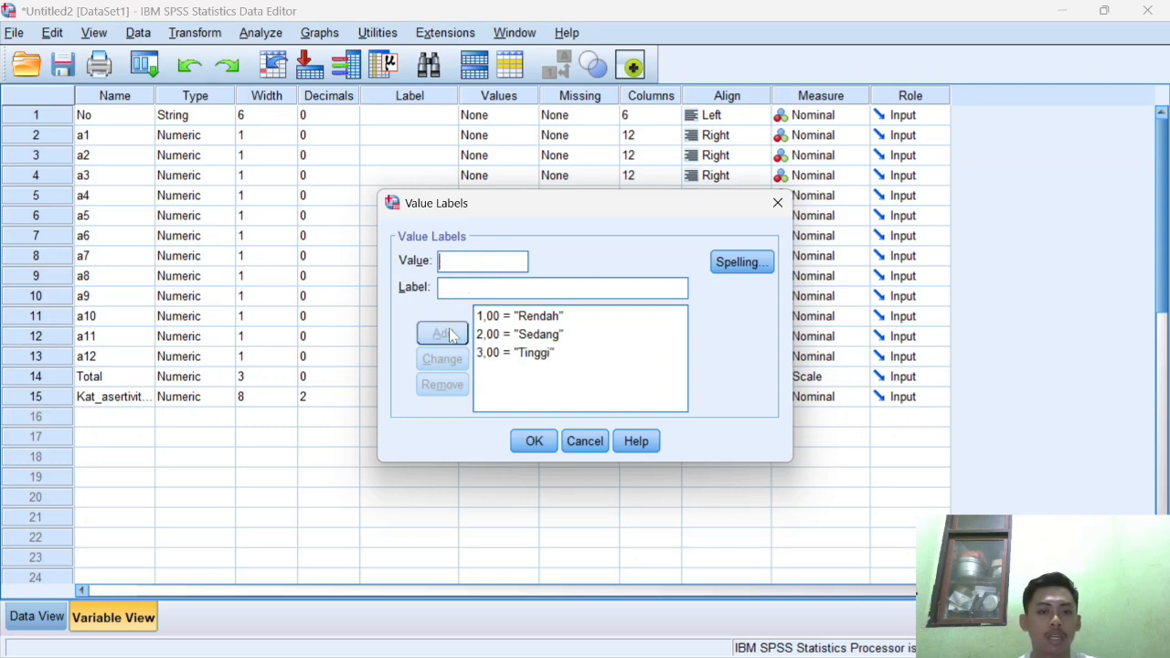
{"action": "left_click", "coordinate": [536, 443]}
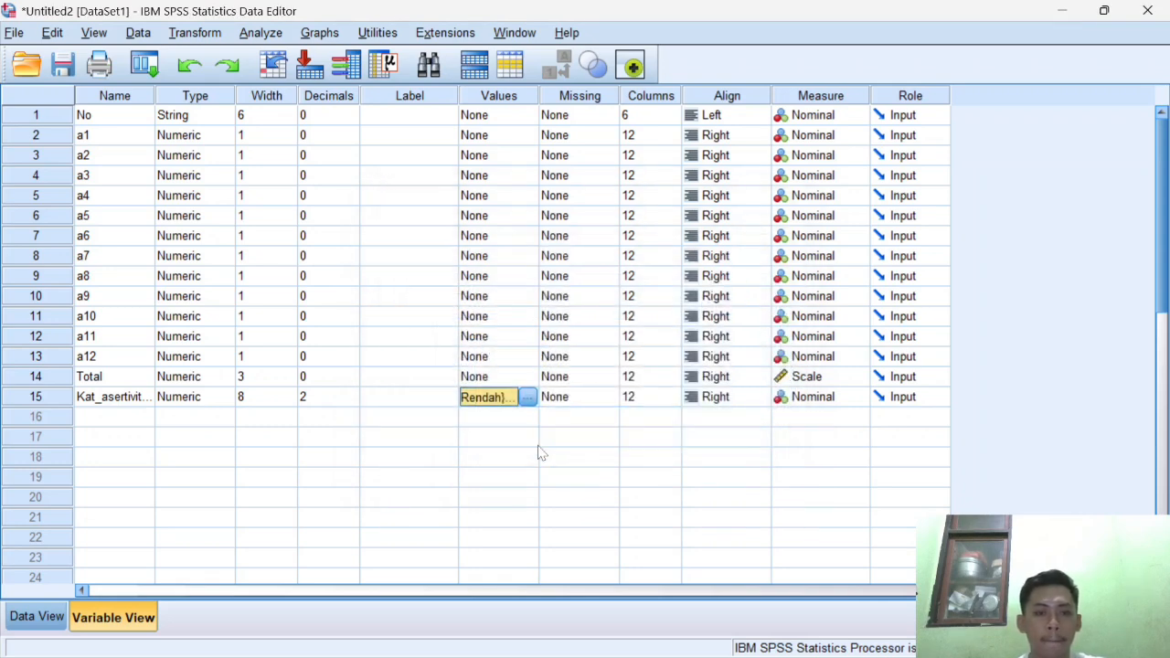
Run a descriptive Frequencies analysis with Kat_asertivitas as the only variable, keeping frequency tables displayed
{"action": "left_click", "coordinate": [37, 617]}
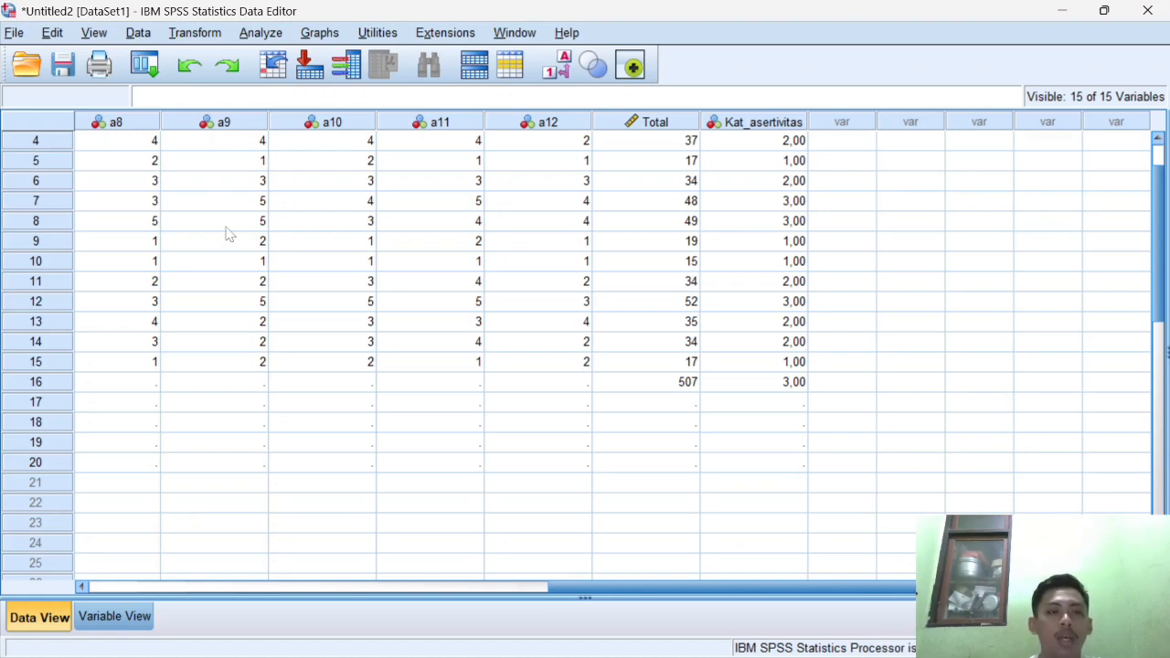
{"action": "left_click", "coordinate": [269, 35]}
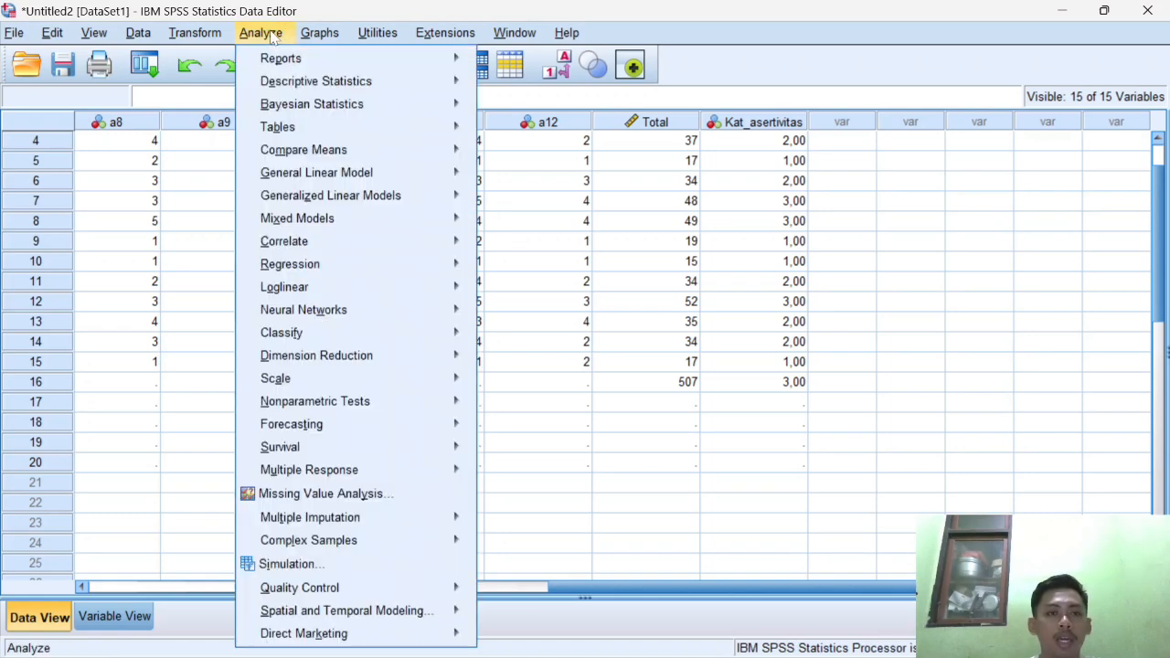
{"action": "mouse_move", "coordinate": [326, 82]}
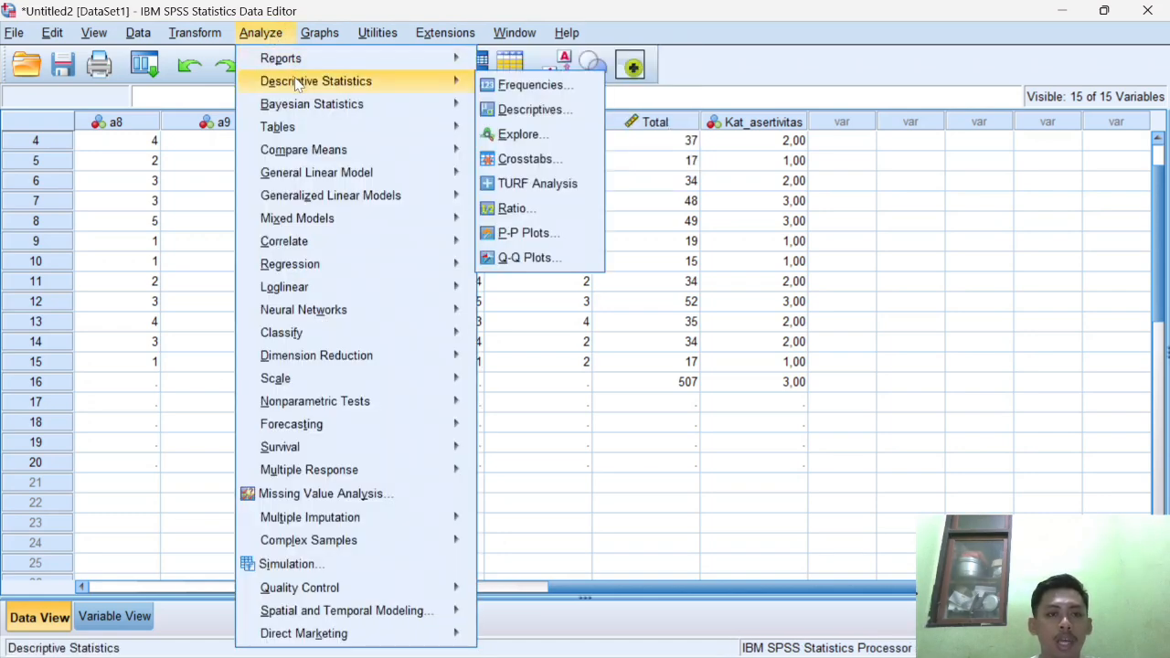
{"action": "left_click", "coordinate": [500, 86]}
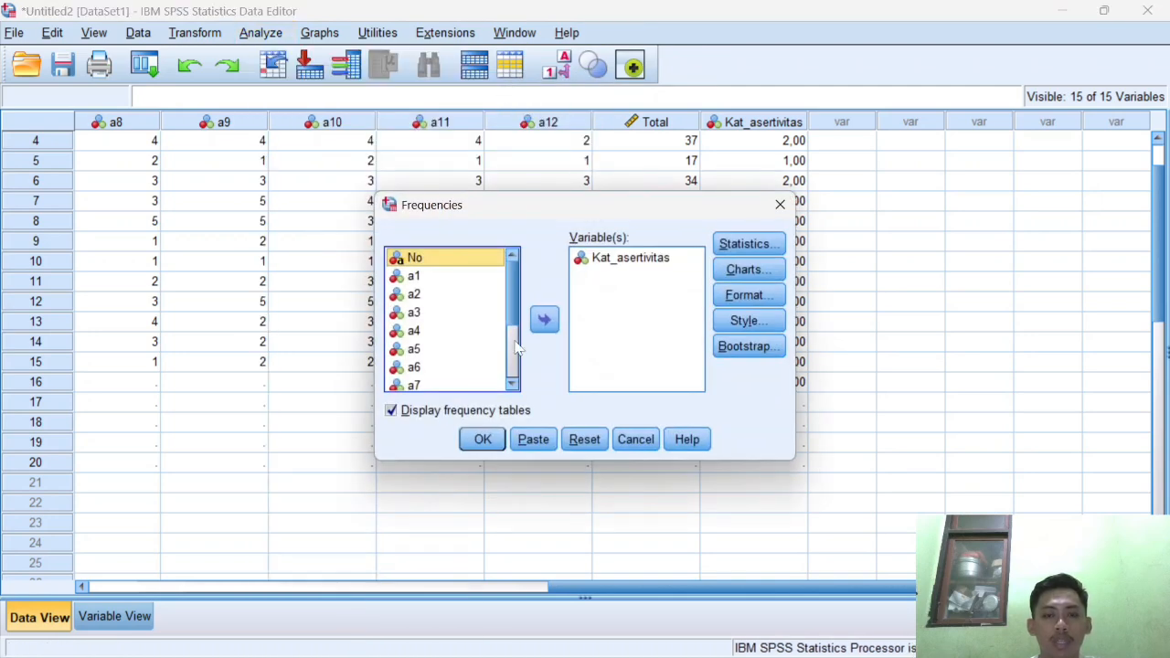
{"action": "left_click", "coordinate": [615, 262]}
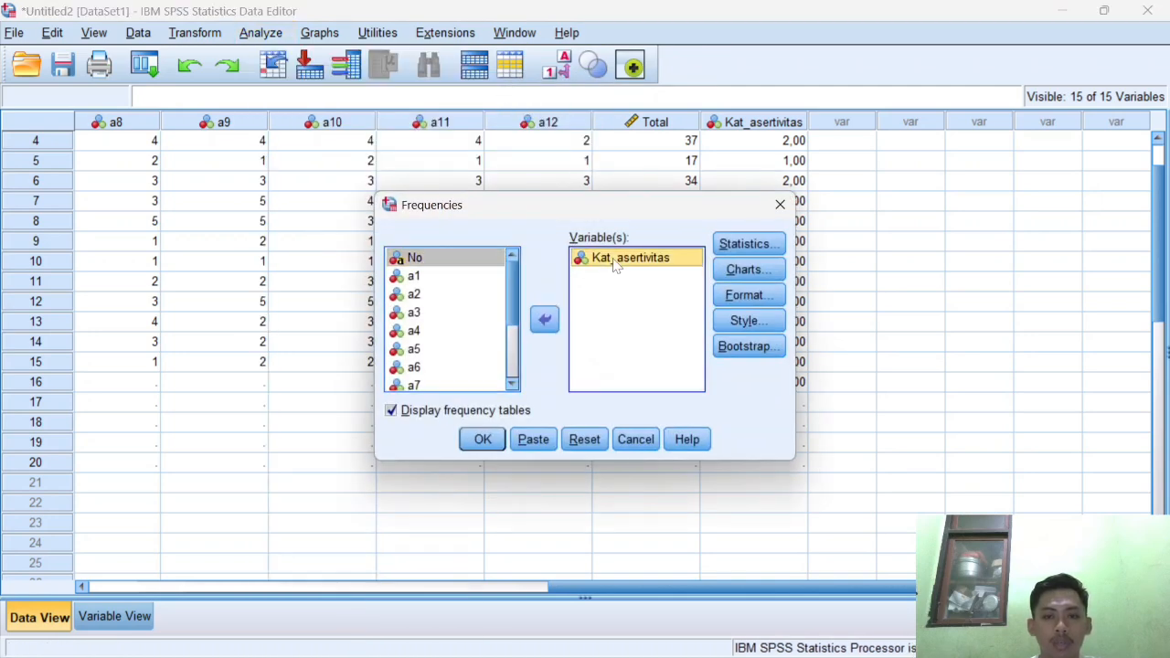
{"action": "left_click", "coordinate": [546, 320]}
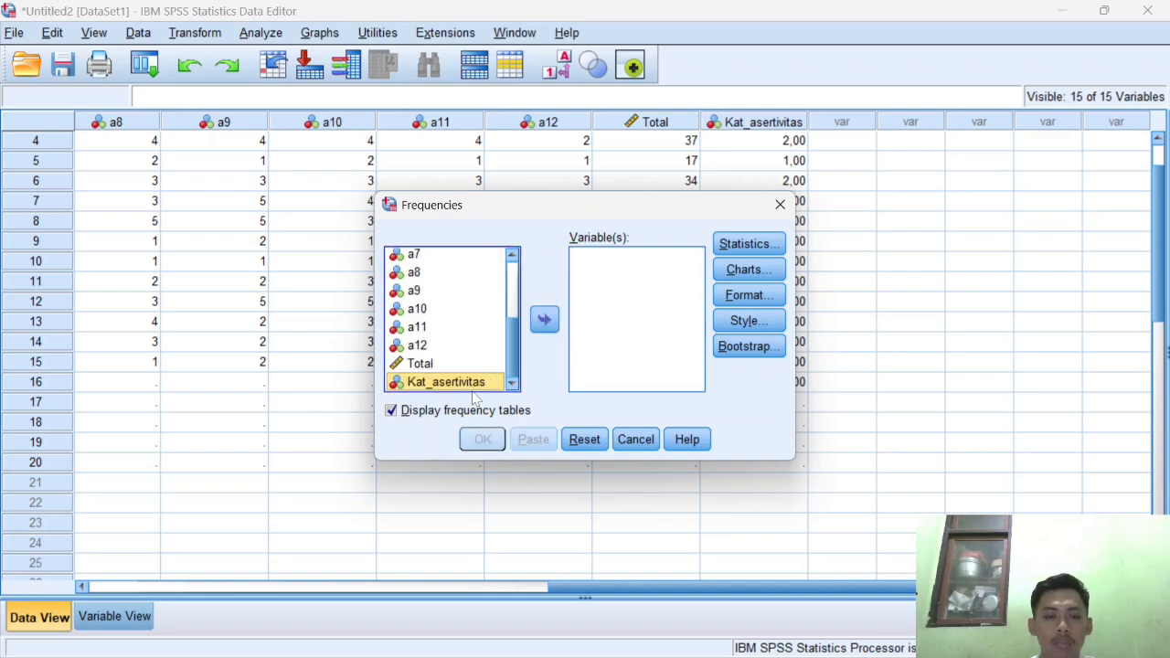
{"action": "left_click", "coordinate": [548, 326]}
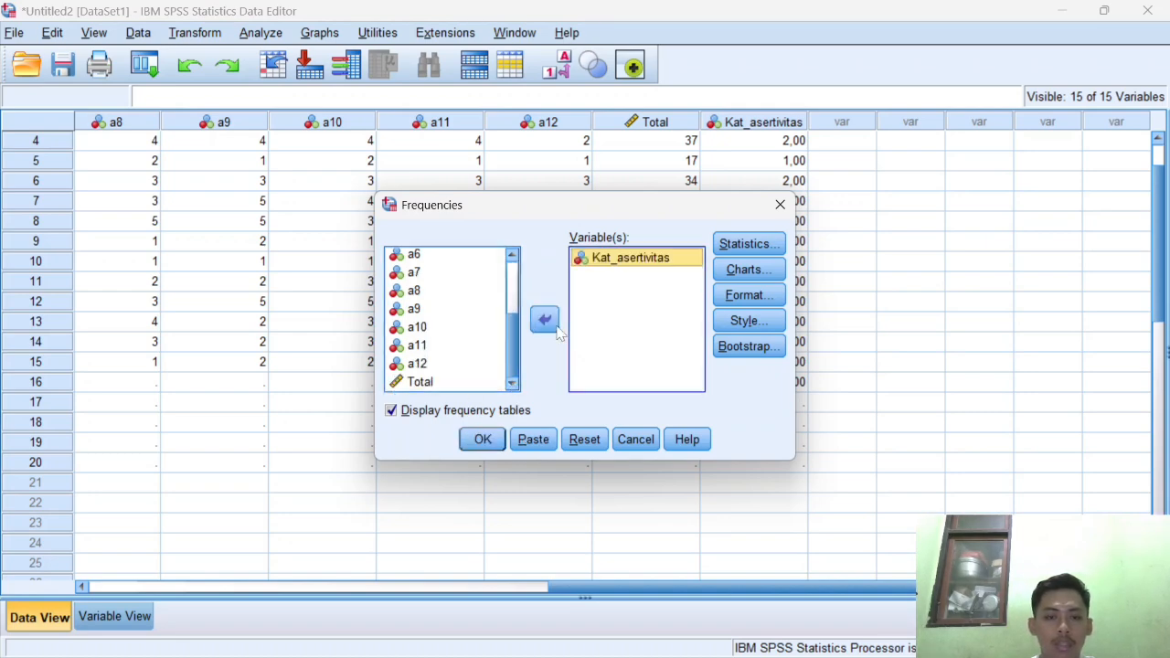
{"action": "left_click", "coordinate": [483, 440]}
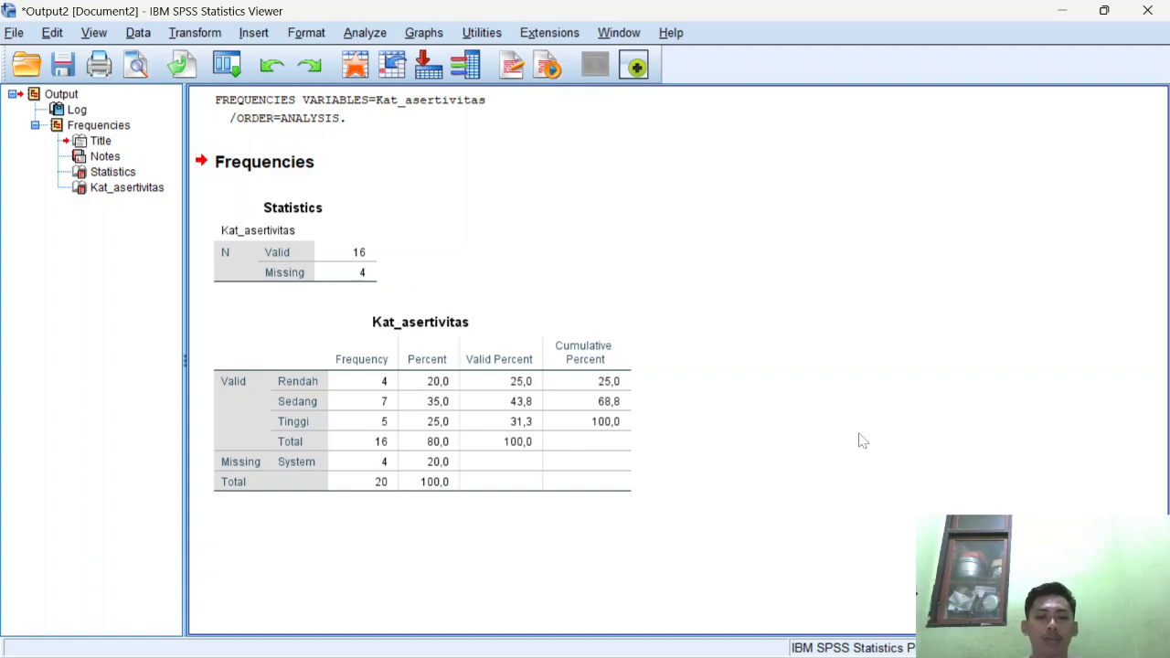
{"action": "mouse_move", "coordinate": [834, 657]}
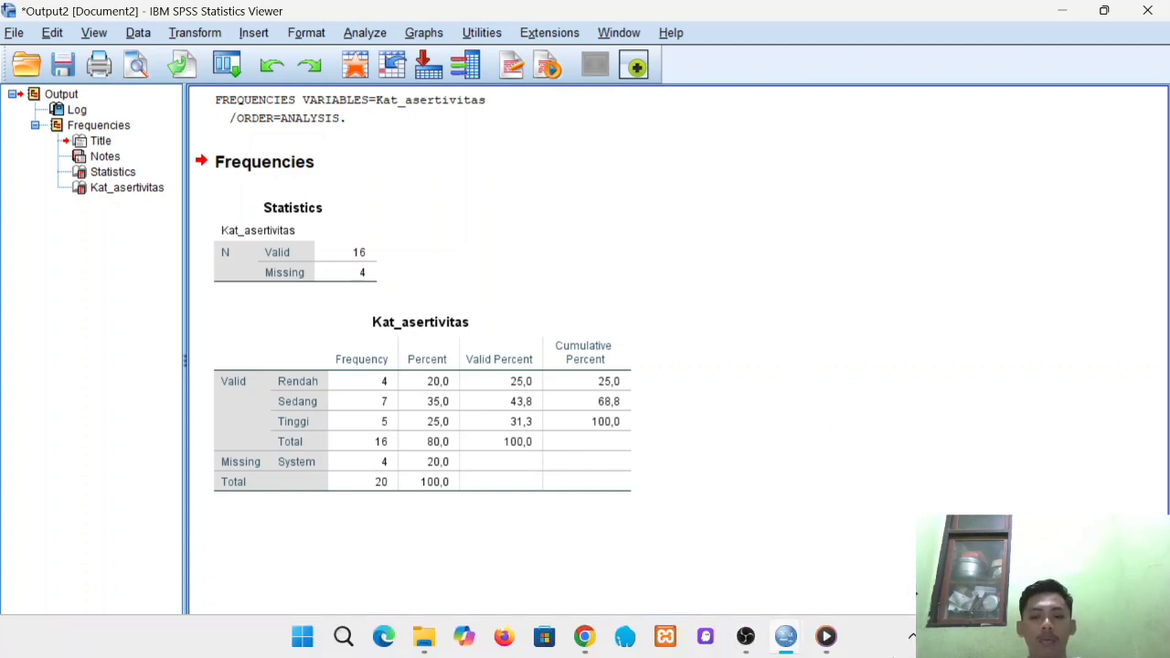